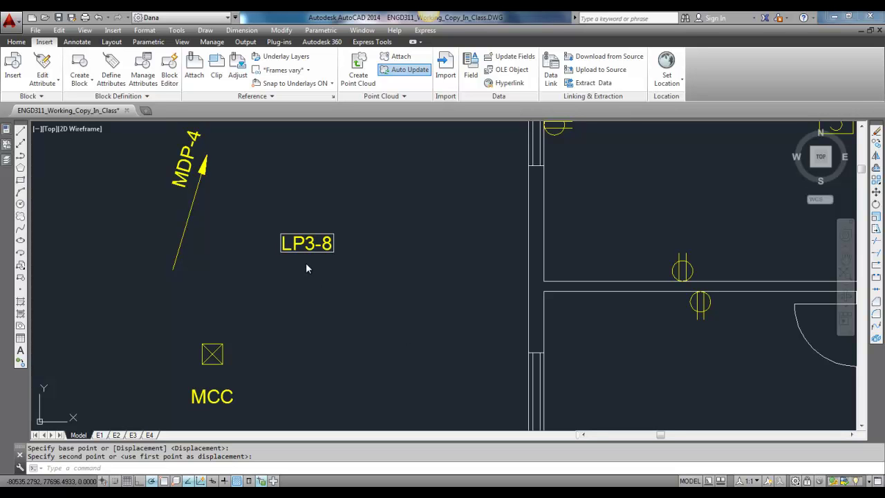
# Drop the LP3-8 label beside the MDP-4 home-run arrow and open its block for editing.
pyautogui.scroll(2, 297, 263)
pyautogui.moveTo(304, 263); pyautogui.dragTo(336, 296, button='middle')
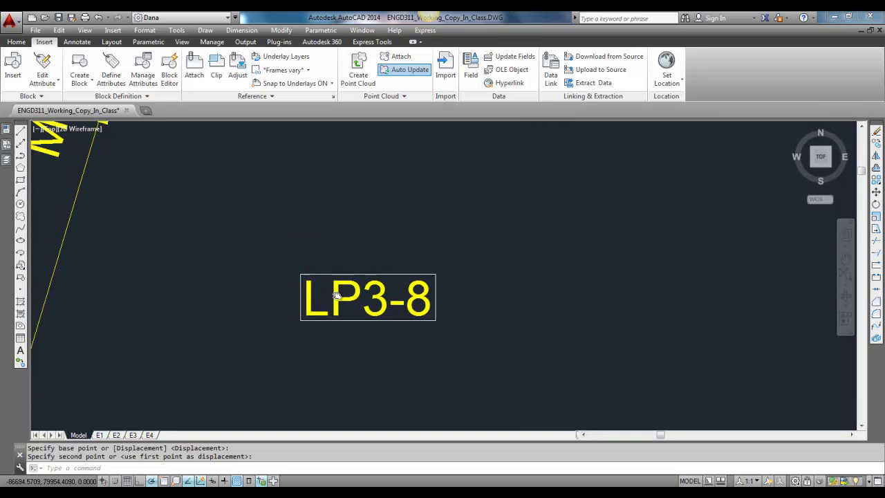
pyautogui.click(350, 276)
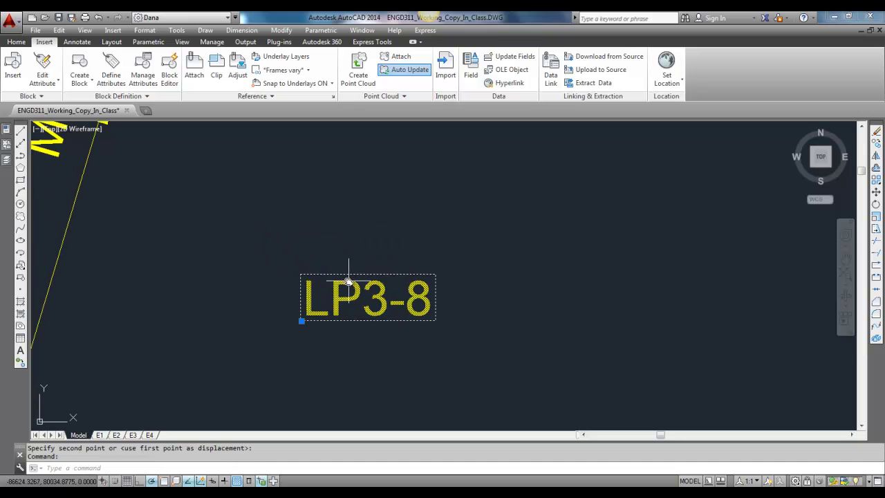
pyautogui.click(306, 278)
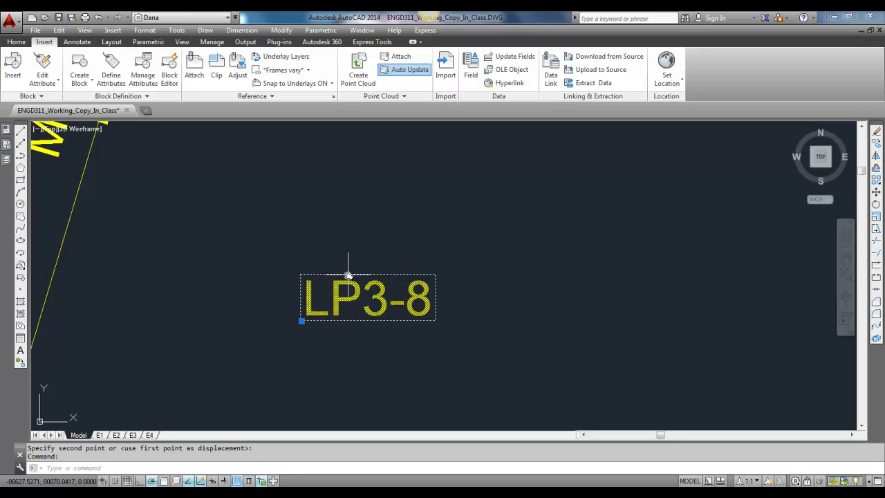
pyautogui.doubleClick(349, 274)
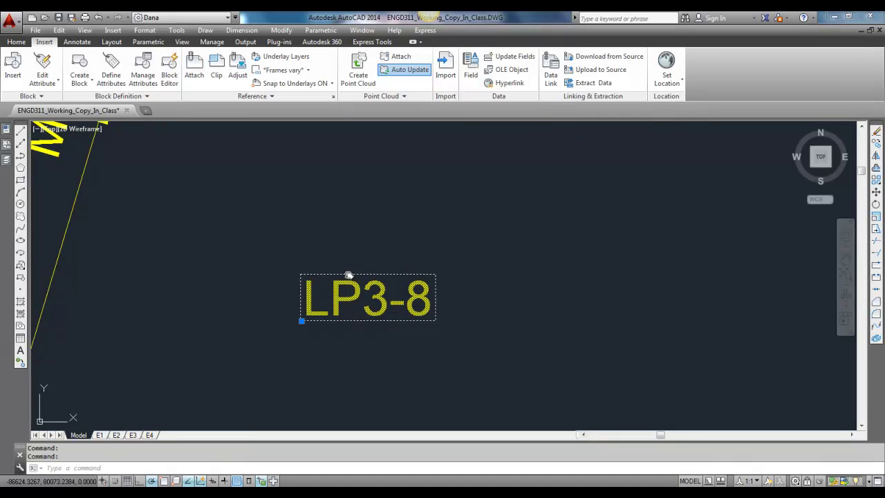
# Edit the circuitlabel block's LP3-8 text, then close the Block Editor saving changes to circuitlabel.
pyautogui.click(433, 329)
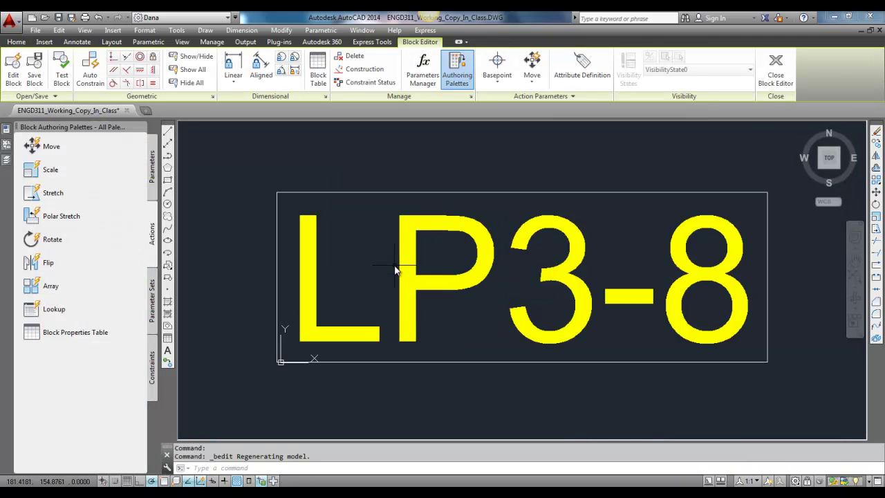
pyautogui.scroll(-2, 398, 271)
pyautogui.click(386, 236)
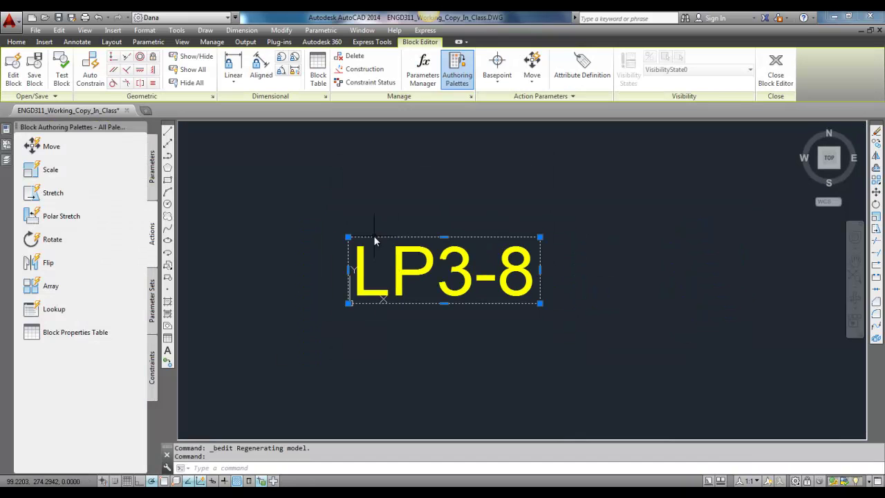
pyautogui.press('Escape')
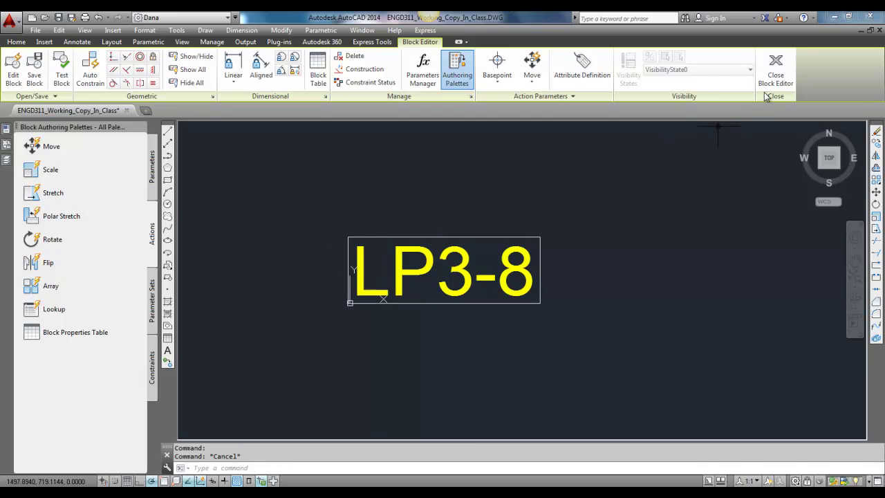
pyautogui.click(775, 72)
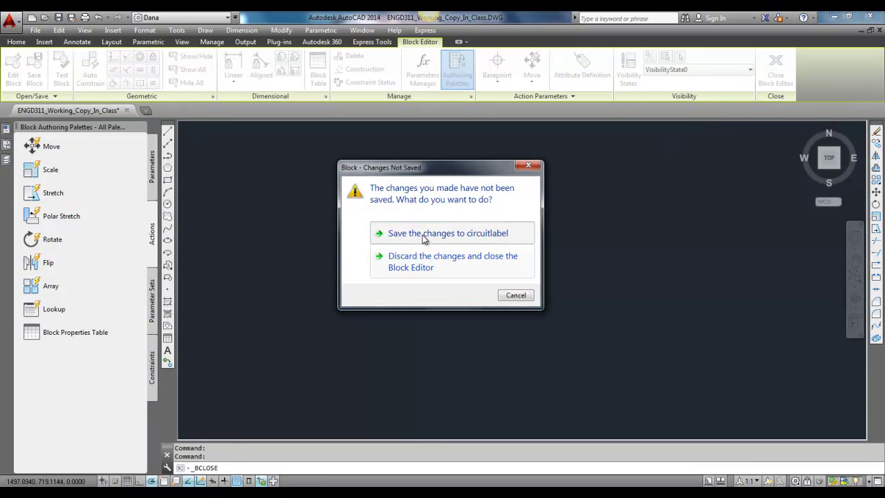
pyautogui.click(424, 235)
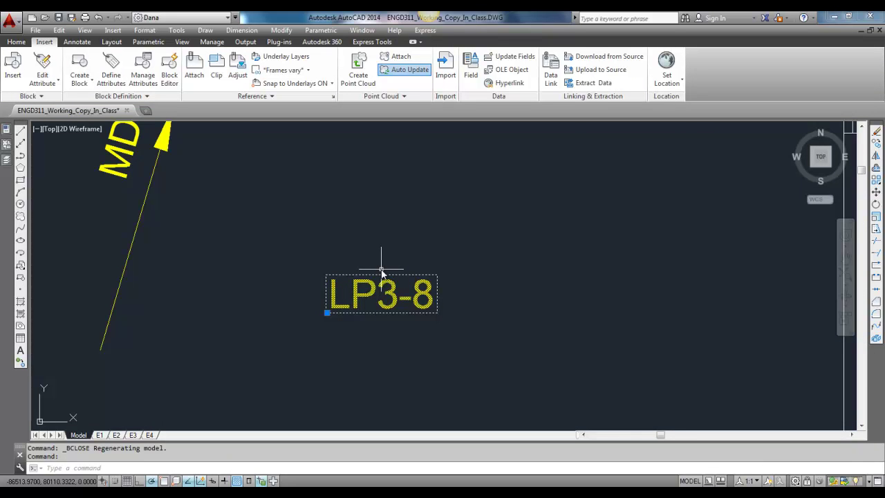
# Paste an LP3-8 label copy just below room 5's top-left outlet.
pyautogui.hotkey('ctrl', 'c')
pyautogui.hotkey('ctrl', 'v')
pyautogui.scroll(-4, 381, 260)
pyautogui.scroll(1, 336, 283)
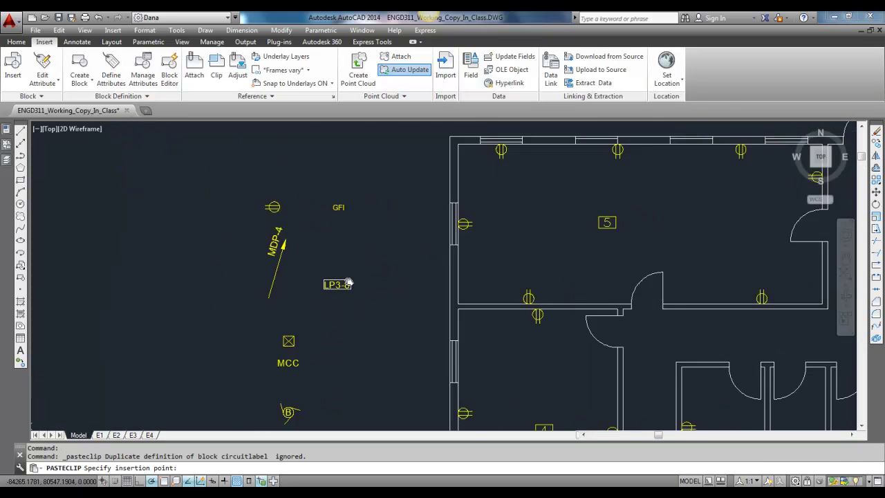
pyautogui.scroll(-1, 399, 238)
pyautogui.scroll(4, 408, 221)
pyautogui.click(389, 199)
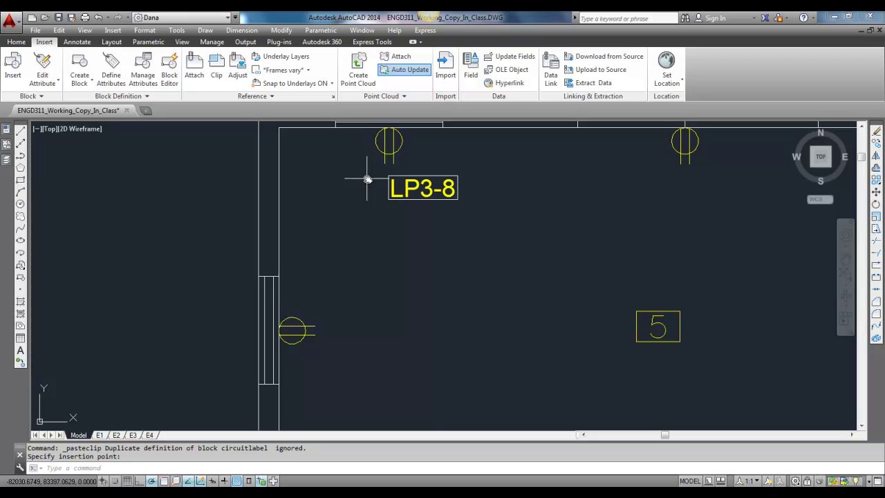
pyautogui.moveTo(378, 161); pyautogui.dragTo(372, 264, button='middle')
pyautogui.scroll(2, 372, 263)
pyautogui.click(373, 271)
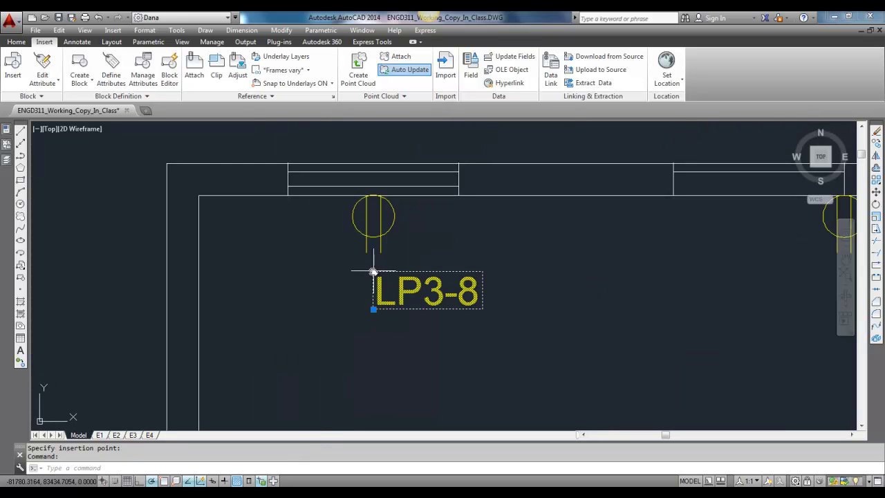
# Start moving the pasted label with object snap on, then cancel the move.
pyautogui.write('m')
pyautogui.press('Return')
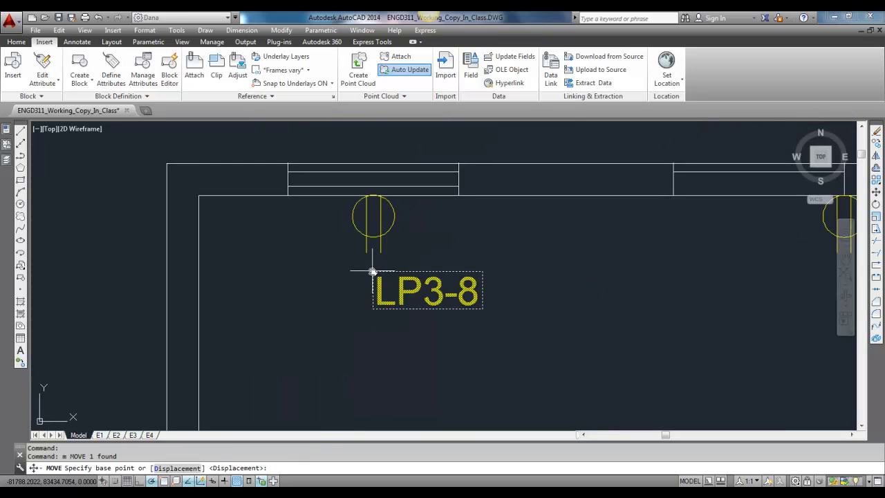
pyautogui.press('F3')
pyautogui.click(372, 271)
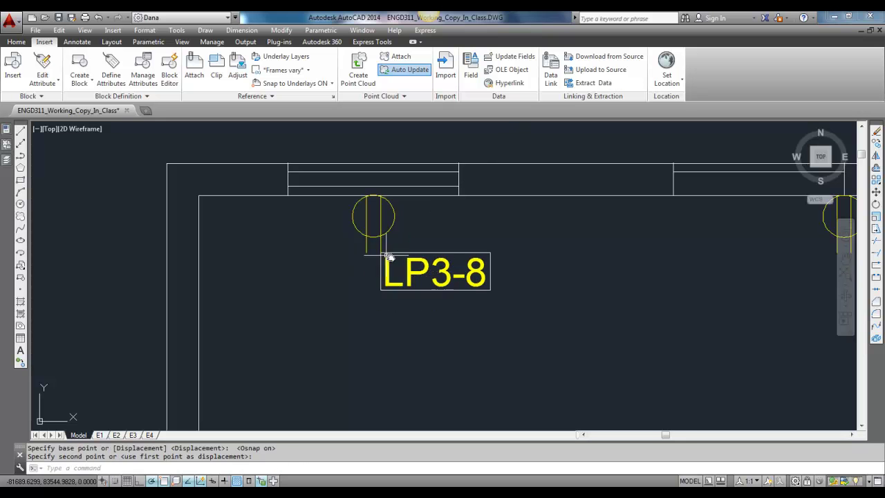
pyautogui.press('Escape')
pyautogui.scroll(-5, 396, 275)
pyautogui.scroll(5, 406, 266)
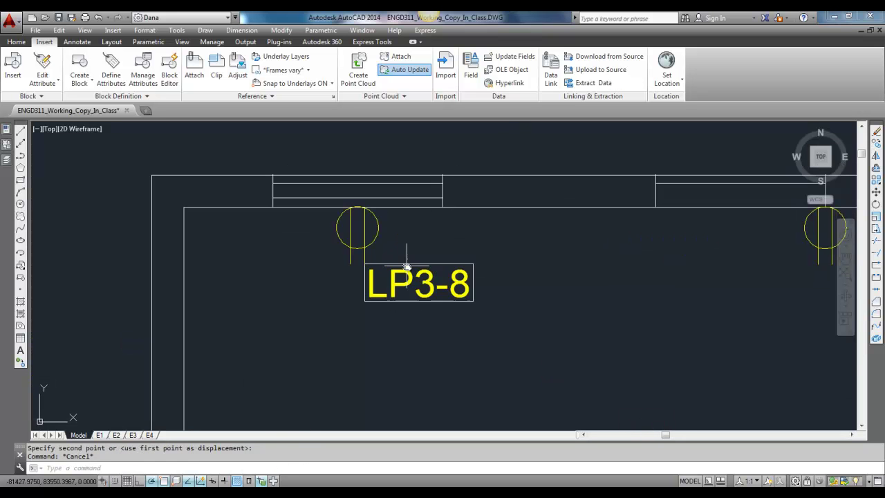
# Copy the LP3-8 label and paste another beside room 5's west-wall outlet.
pyautogui.click(404, 263)
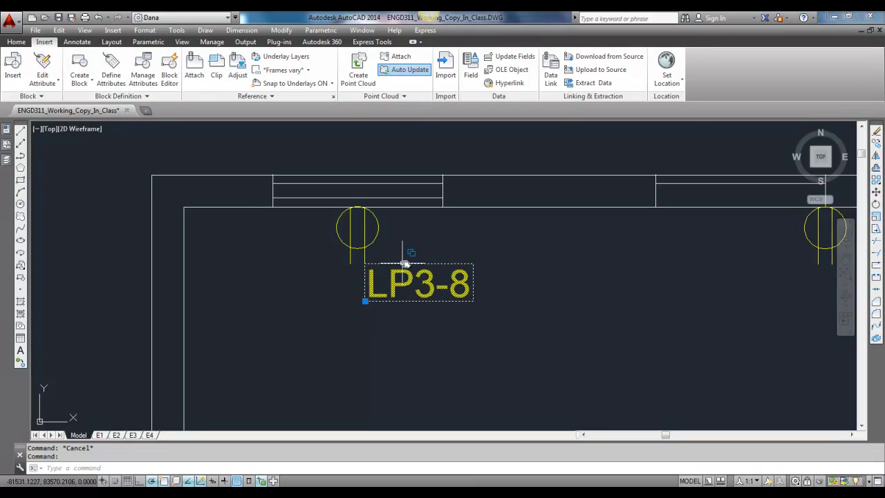
pyautogui.scroll(-3, 374, 269)
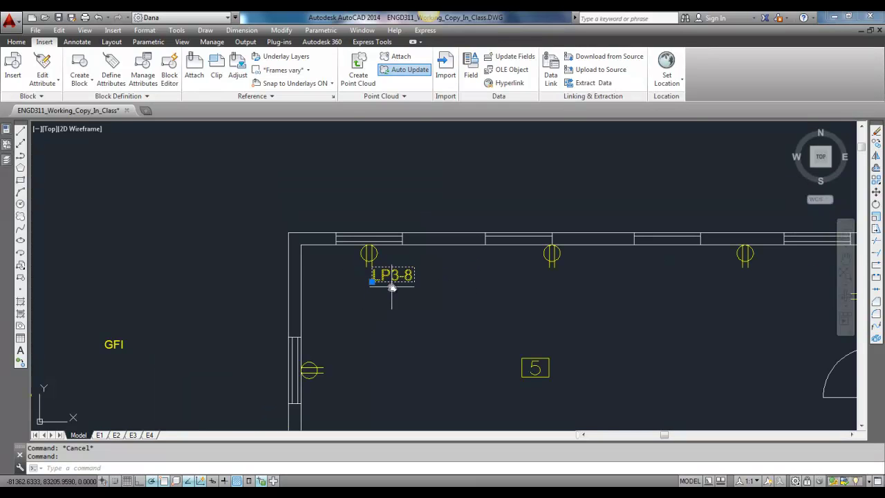
pyautogui.hotkey('ctrl', 'c')
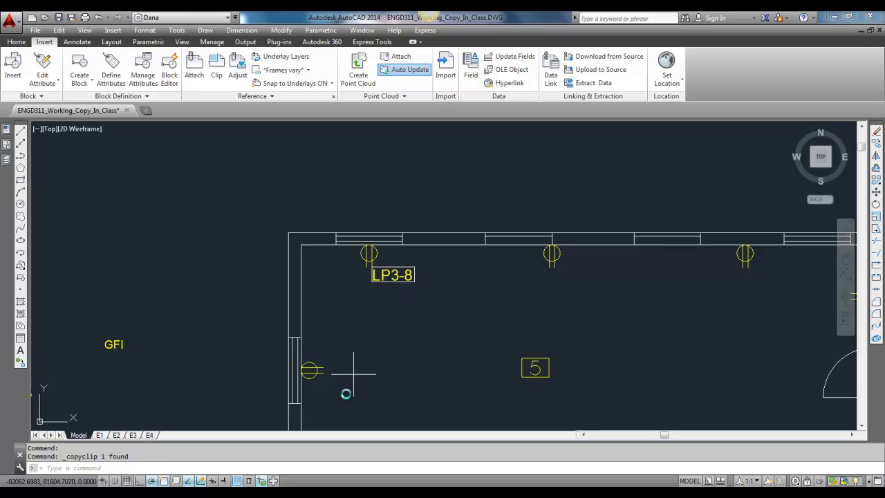
pyautogui.hotkey('ctrl', 'v')
pyautogui.scroll(3, 332, 372)
pyautogui.scroll(3, 369, 304)
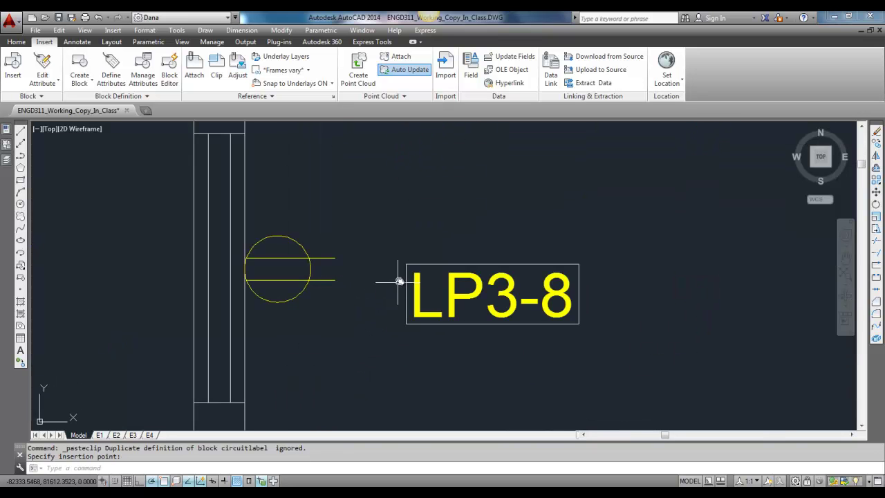
pyautogui.click(409, 264)
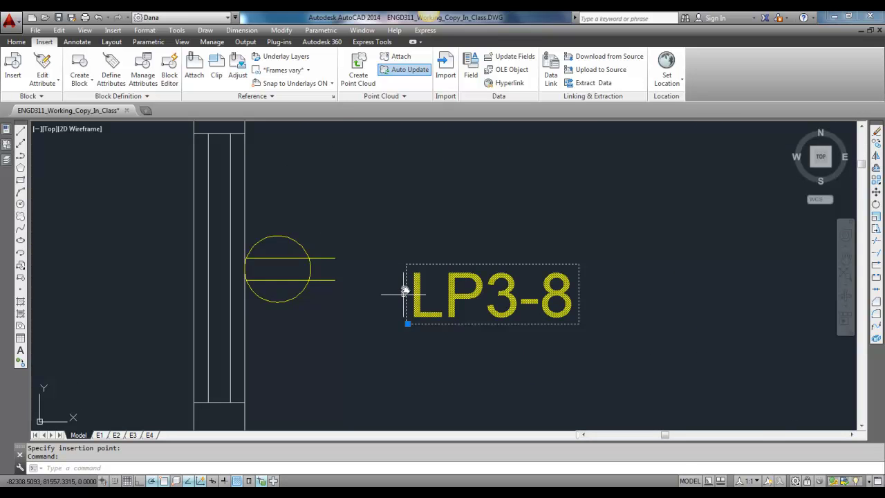
# Start moving the west-wall label, then cancel, leaving it in place.
pyautogui.write('m')
pyautogui.press('Return')
pyautogui.click(403, 262)
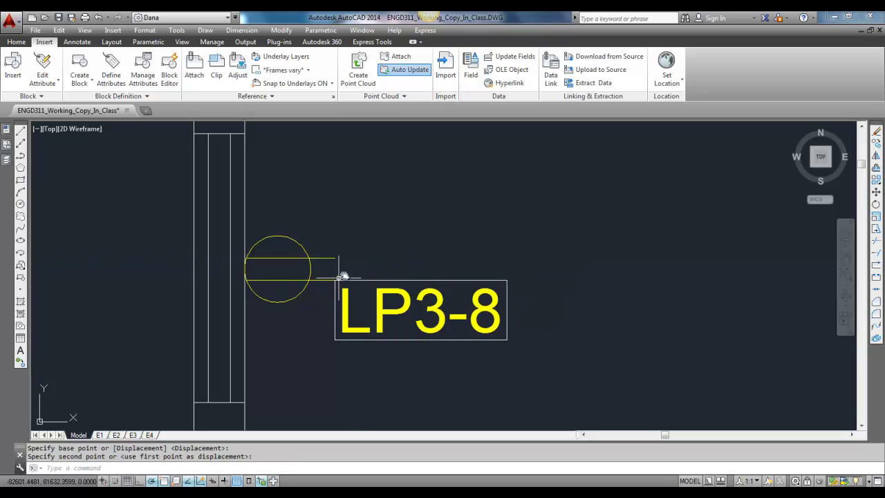
pyautogui.scroll(-5, 343, 277)
pyautogui.moveTo(355, 270); pyautogui.dragTo(334, 313, button='middle')
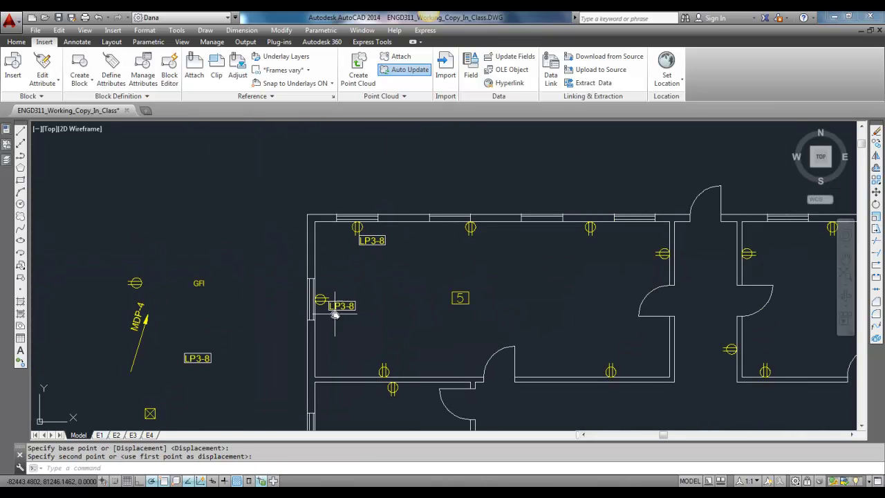
pyautogui.press('Escape')
pyautogui.scroll(2, 352, 287)
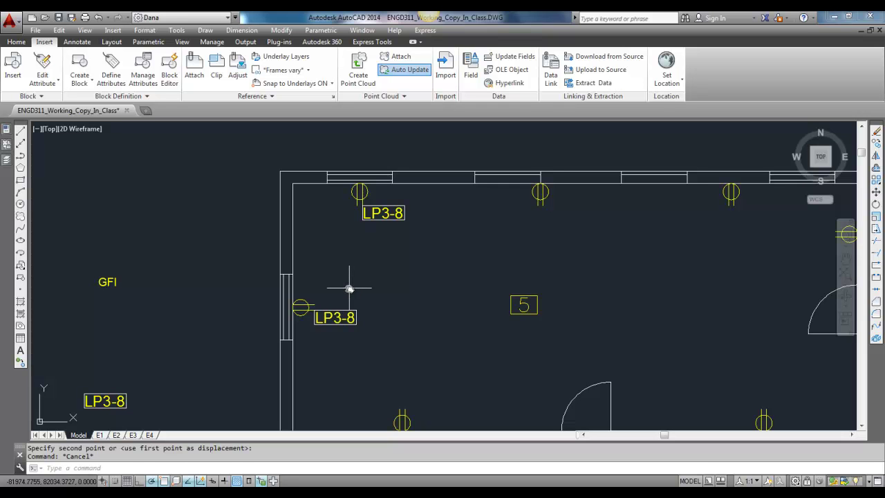
# Edit the circuitlabel block so the label reads LP3-4.
pyautogui.doubleClick(338, 317)
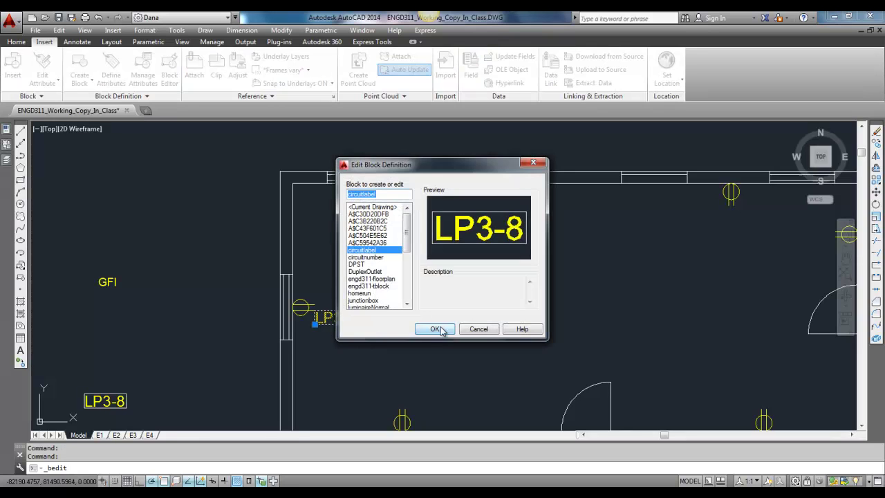
pyautogui.click(436, 329)
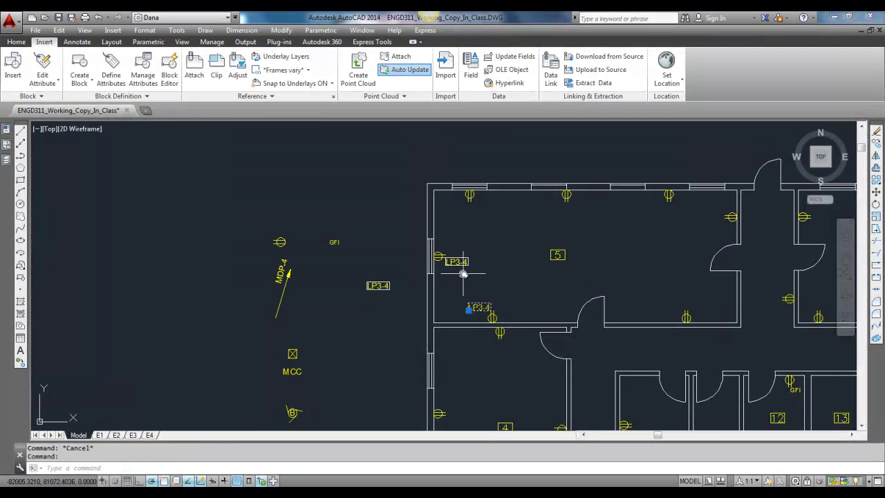
pyautogui.press('Escape')
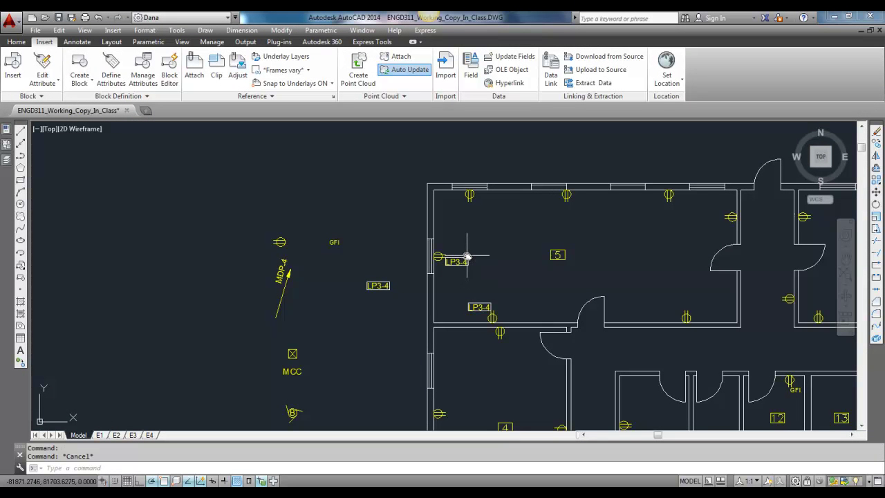
# Paste five LP3-4 label copies along room 5's top wall and near its east wall.
pyautogui.hotkey('ctrl', 'c')
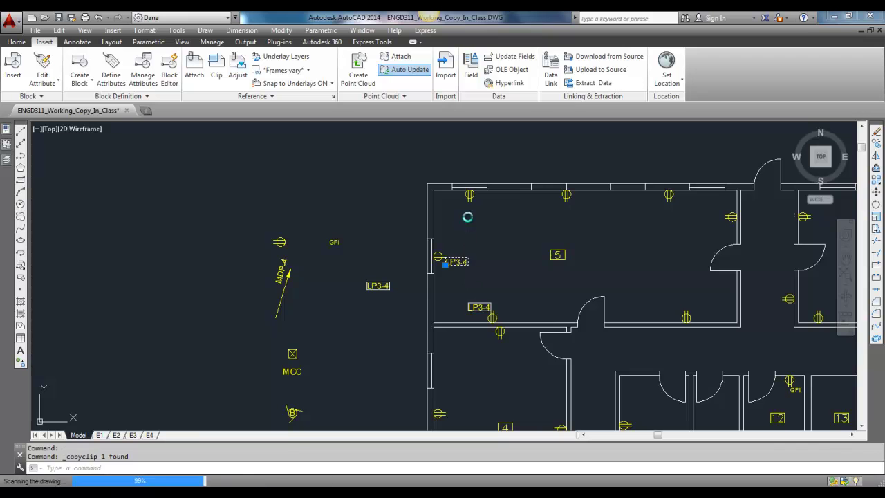
pyautogui.hotkey('ctrl', 'v')
pyautogui.click(467, 215)
pyautogui.hotkey('ctrl', 'v')
pyautogui.click(554, 215)
pyautogui.hotkey('ctrl', 'v')
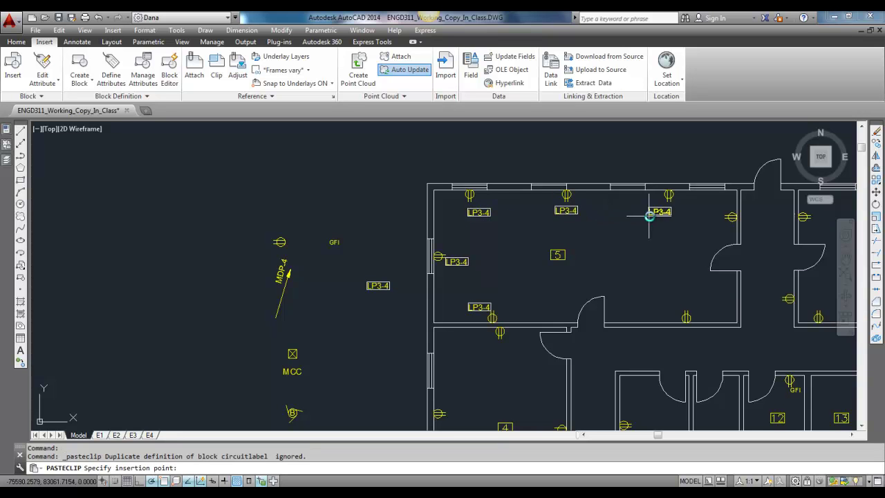
pyautogui.click(655, 216)
pyautogui.hotkey('ctrl', 'v')
pyautogui.click(696, 222)
pyautogui.hotkey('ctrl', 'v')
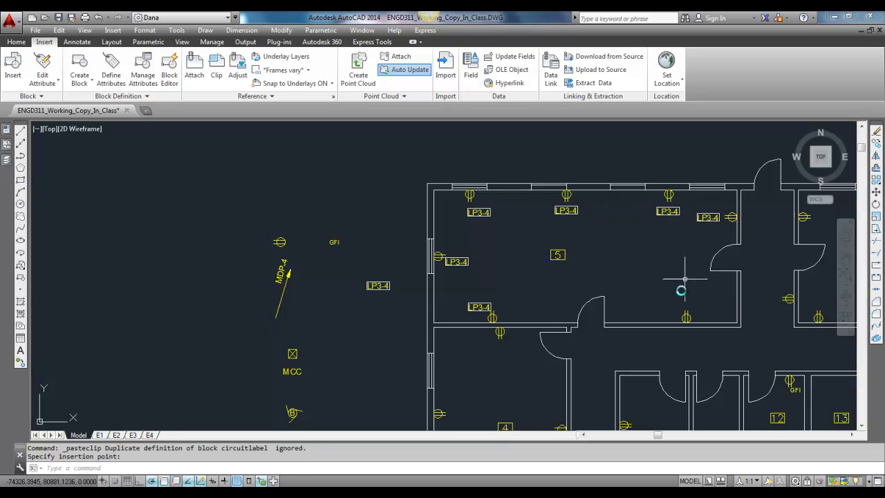
pyautogui.click(676, 307)
pyautogui.scroll(4, 498, 216)
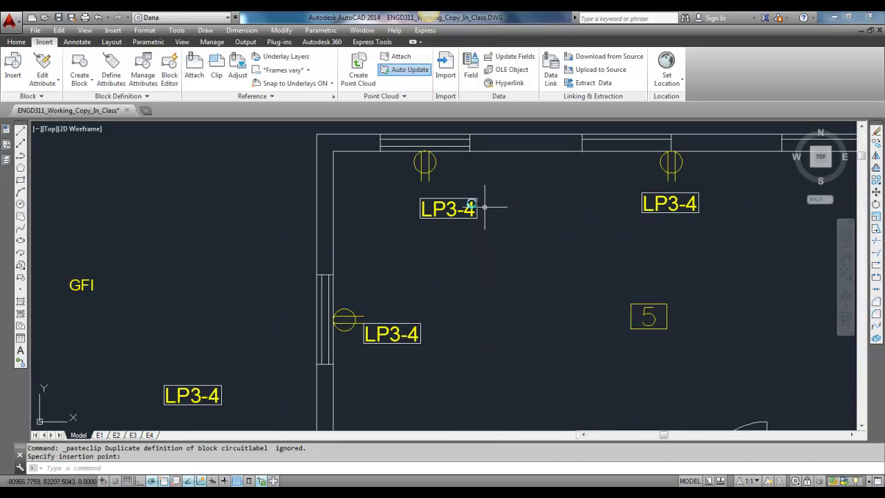
# Move the first LP3-4 label up beside its top-wall outlet.
pyautogui.click(482, 210)
pyautogui.press('Return')
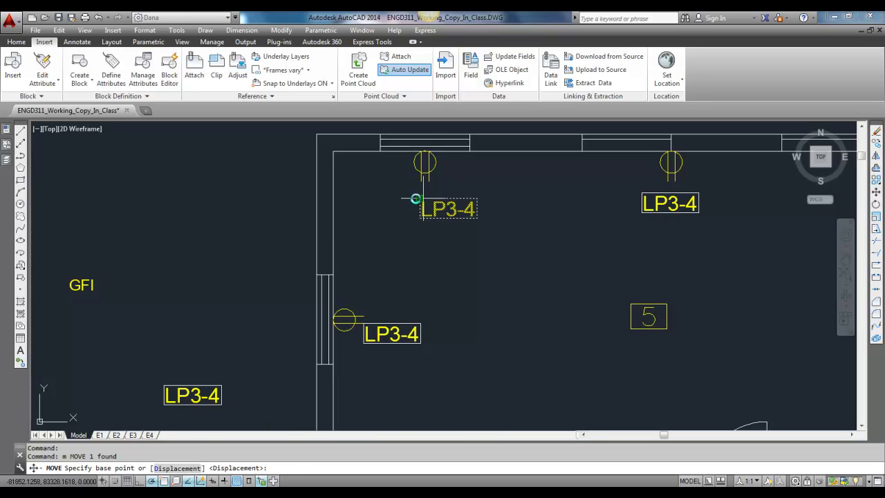
pyautogui.click(424, 200)
pyautogui.click(439, 182)
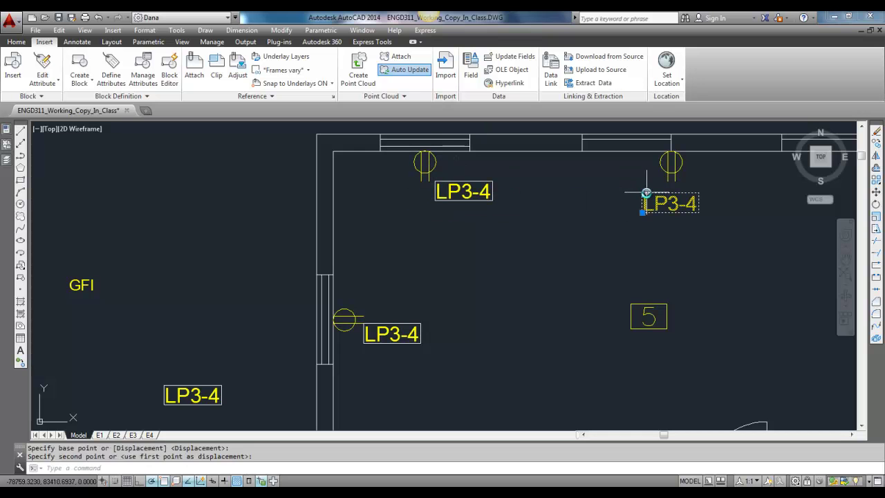
pyautogui.click(641, 194)
# Move two more LP3-4 labels under the top-left and third top-wall outlets.
pyautogui.press('Return')
pyautogui.click(641, 194)
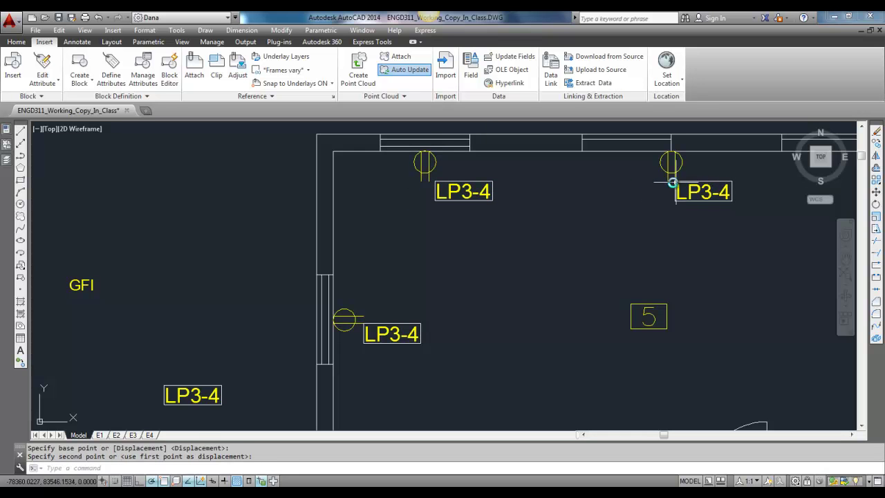
pyautogui.moveTo(674, 184)
pyautogui.mouseDown(button='middle')
pyautogui.moveTo(468, 215)
pyautogui.moveTo(227, 222)
pyautogui.mouseUp(button='middle')
pyautogui.click(179, 204)
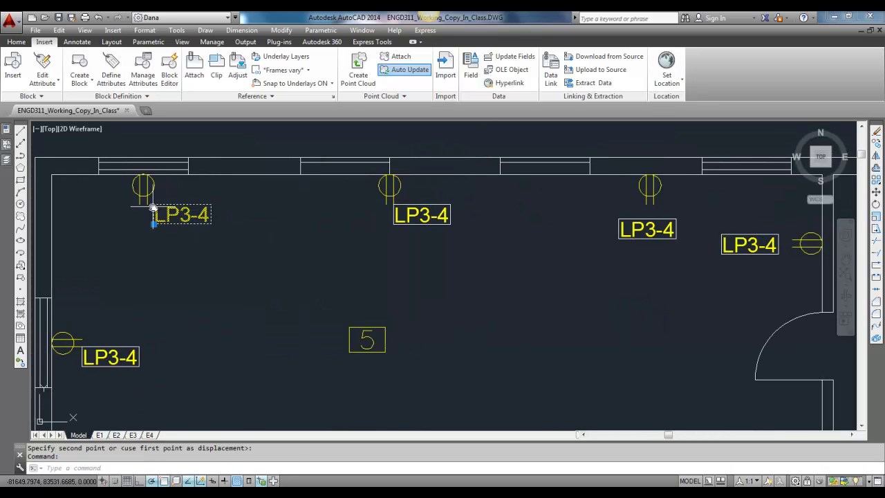
pyautogui.press('Return')
pyautogui.click(154, 203)
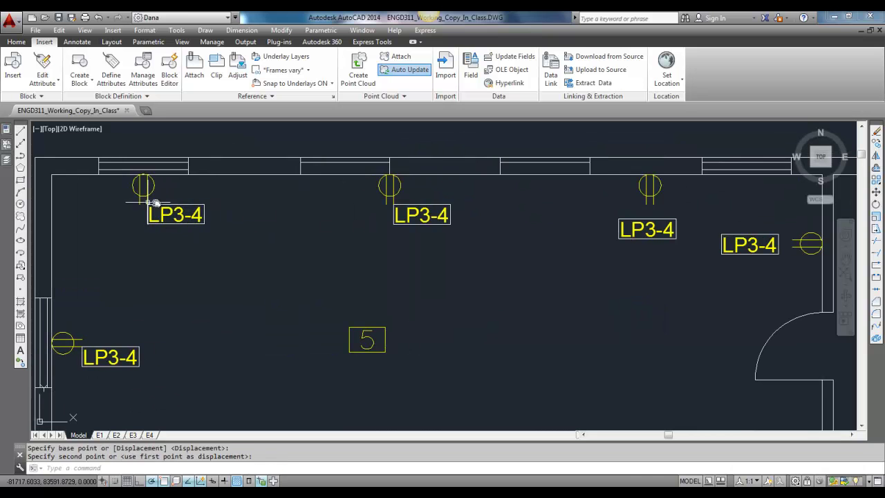
pyautogui.click(582, 215)
# Move the right-side LP3-4 labels beside the right-wall outlet, setting one slightly lower.
pyautogui.write('m')
pyautogui.press('Return')
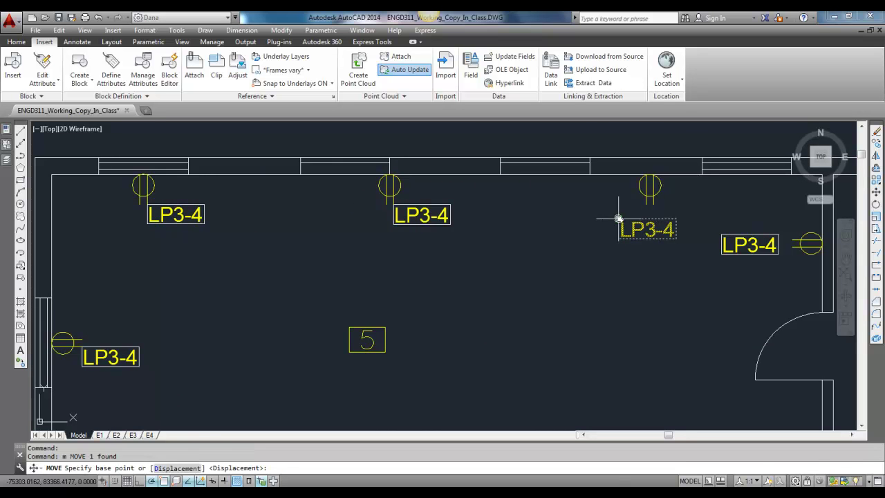
pyautogui.click(648, 206)
pyautogui.click(653, 206)
pyautogui.click(738, 242)
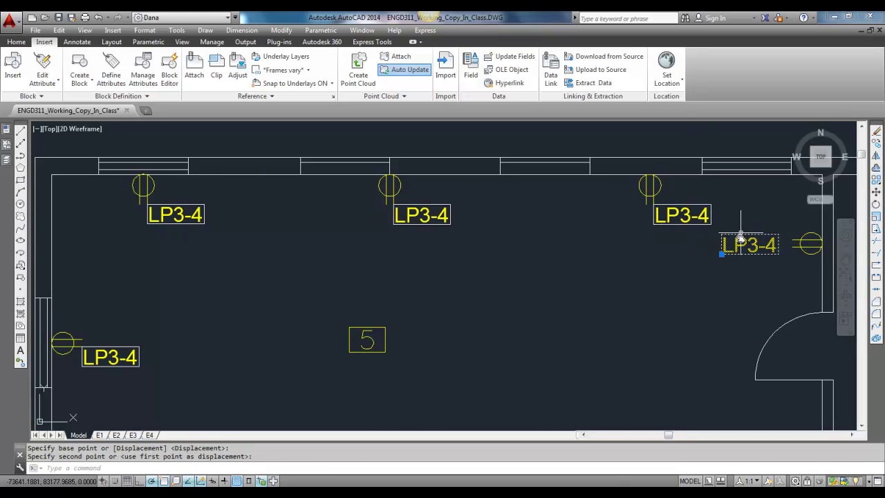
pyautogui.write('m')
pyautogui.press('Return')
pyautogui.click(785, 242)
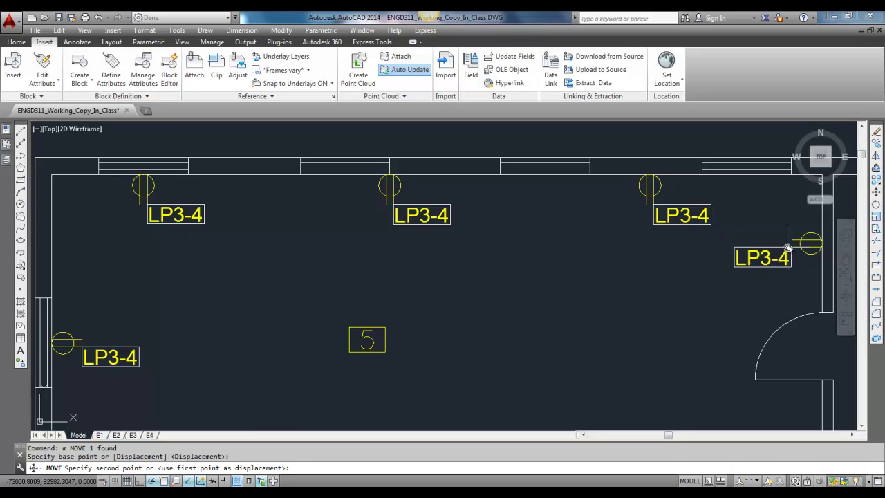
pyautogui.click(796, 254)
# Place the lower-right LP3-4 label by its bottom-wall outlet and the last beside a top outlet.
pyautogui.moveTo(461, 394); pyautogui.dragTo(480, 280, button='middle')
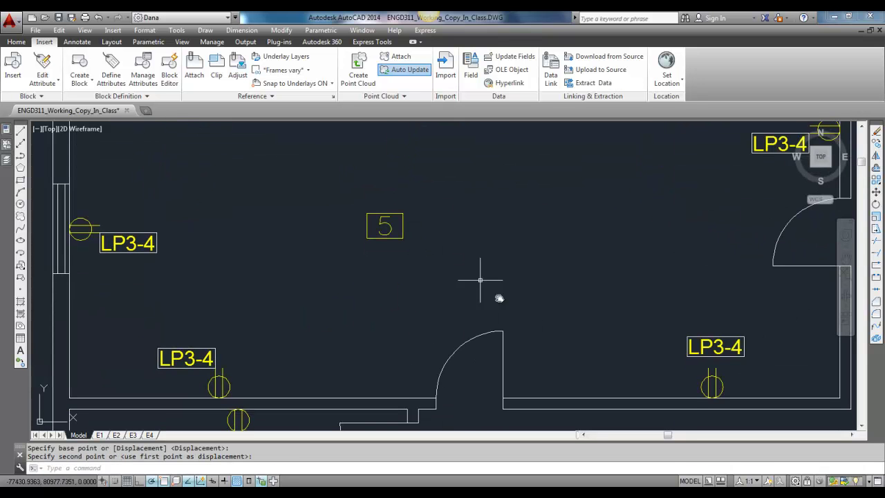
pyautogui.click(695, 351)
pyautogui.write('m')
pyautogui.press('Return')
pyautogui.click(739, 356)
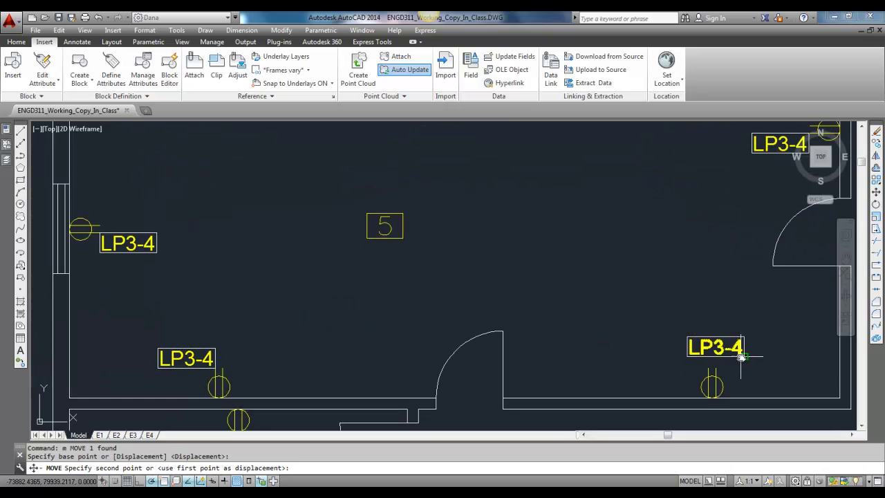
pyautogui.click(704, 366)
pyautogui.scroll(-2, 575, 308)
pyautogui.scroll(-3, 576, 307)
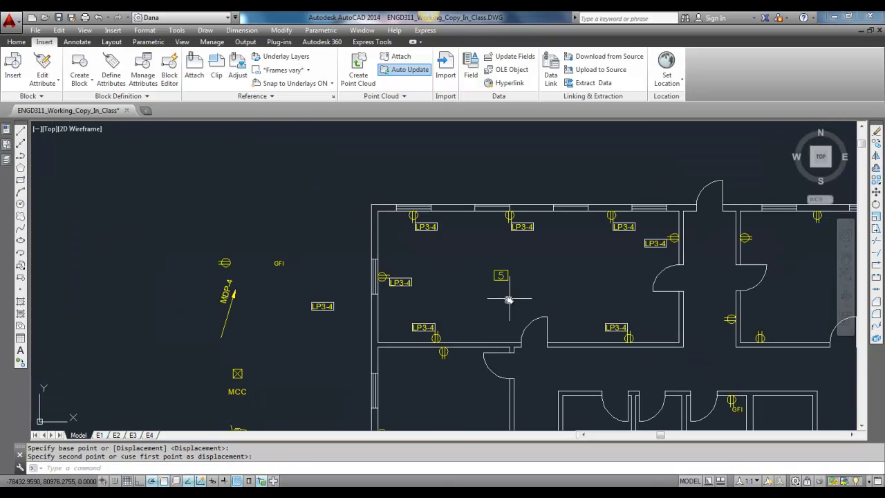
pyautogui.scroll(3, 418, 282)
pyautogui.scroll(-2, 390, 276)
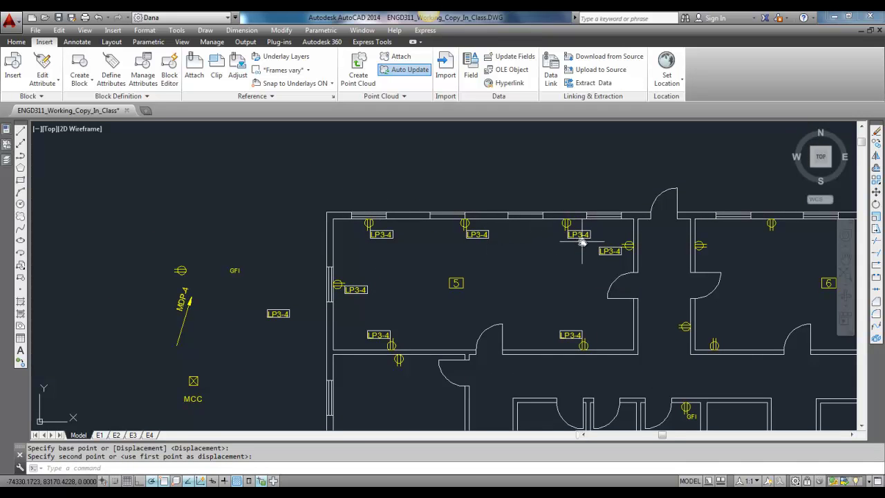
pyautogui.scroll(2, 569, 249)
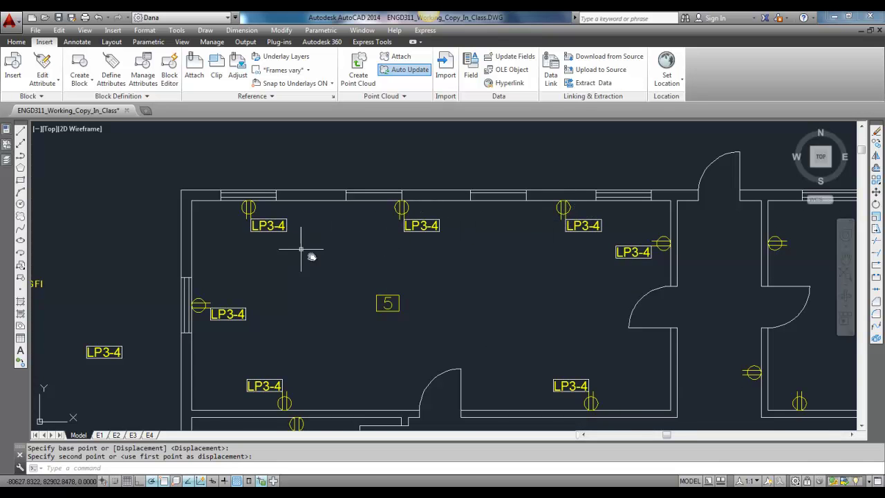
pyautogui.moveTo(366, 281); pyautogui.dragTo(291, 256, button='middle')
pyautogui.click(493, 205)
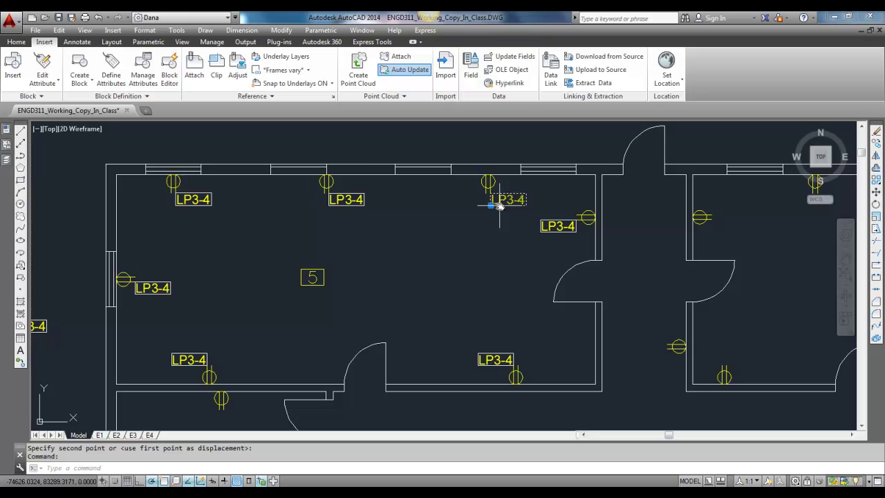
# Copy the LP3-4 label into room 6 and near the top of room 15 with Copy.
pyautogui.click(15, 41)
pyautogui.click(148, 69)
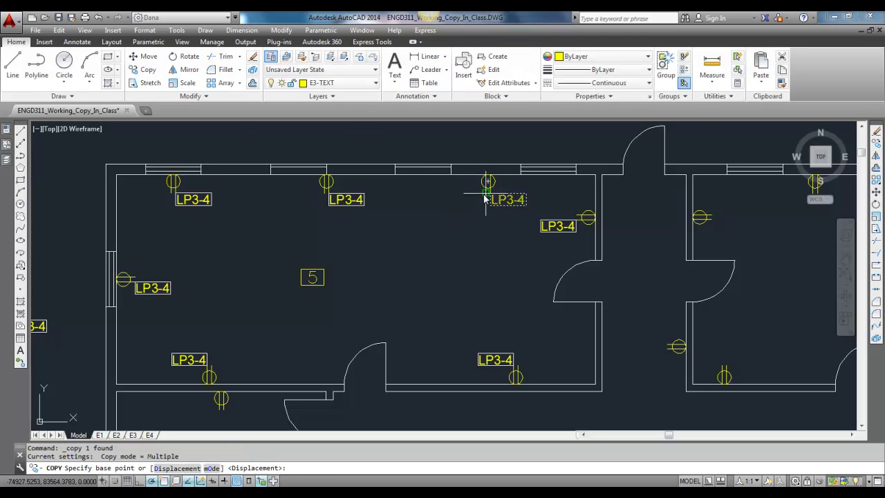
pyautogui.click(486, 198)
pyautogui.moveTo(626, 216); pyautogui.dragTo(263, 232, button='middle')
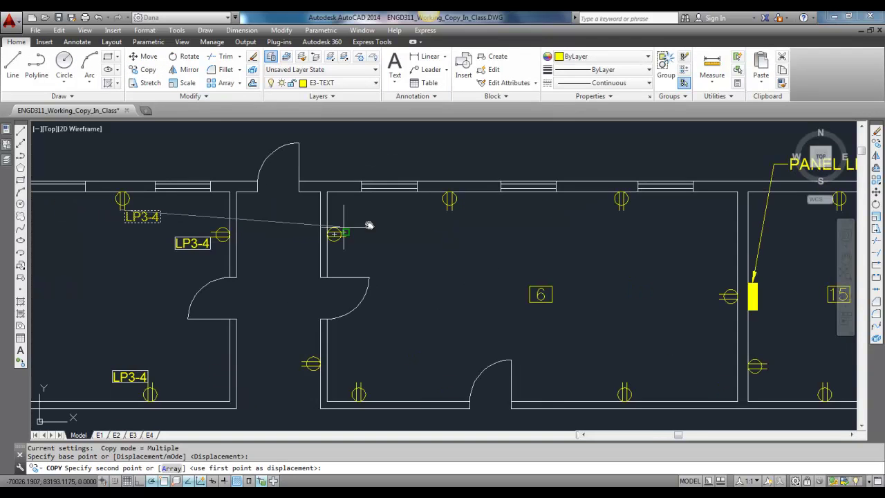
pyautogui.moveTo(626, 216); pyautogui.dragTo(443, 230, button='middle')
pyautogui.click(447, 223)
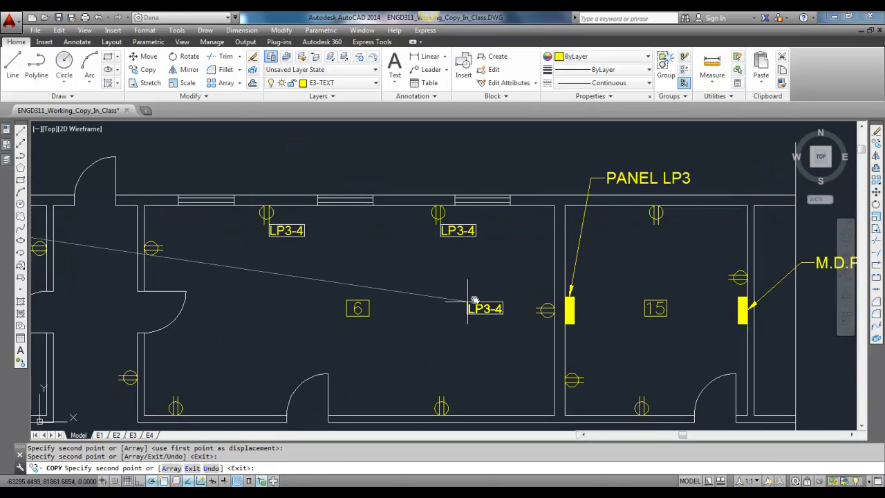
pyautogui.click(655, 223)
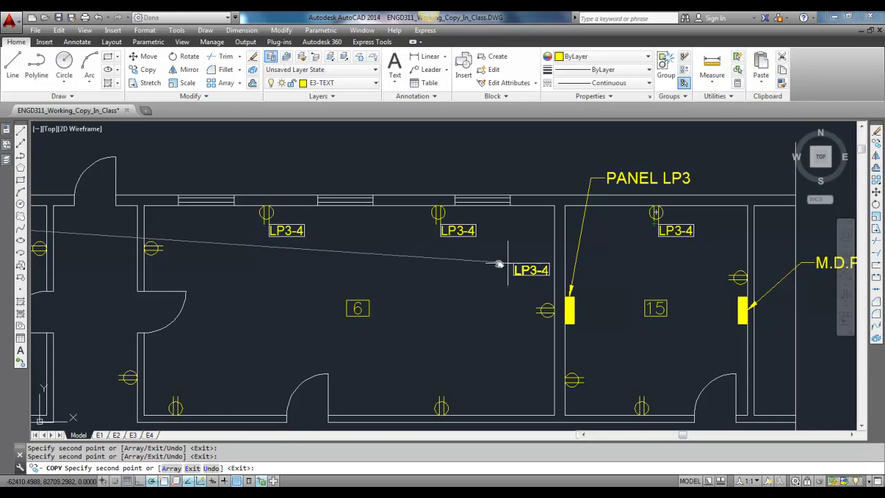
pyautogui.press('Escape')
# Paste LP3-4 labels beside room 6's left-wall, lower and right-wall outlets.
pyautogui.click(278, 236)
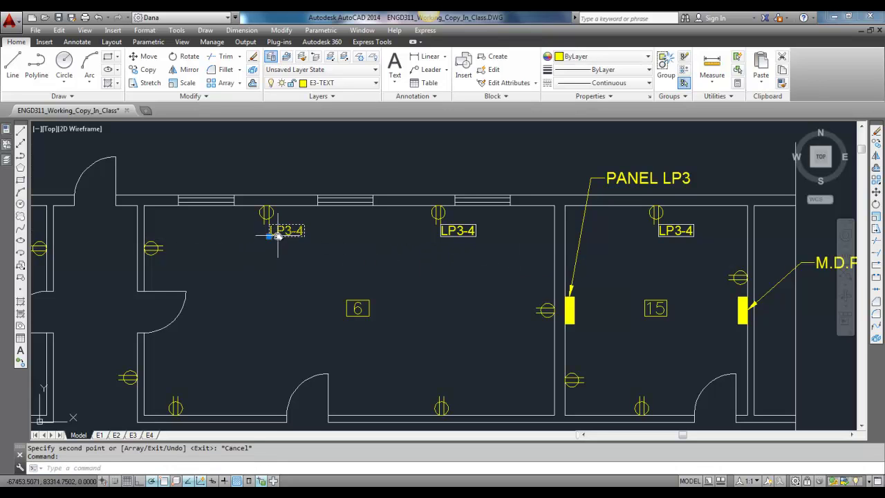
pyautogui.hotkey('ctrl', 'c')
pyautogui.hotkey('ctrl', 'v')
pyautogui.click(207, 247)
pyautogui.hotkey('ctrl', 'v')
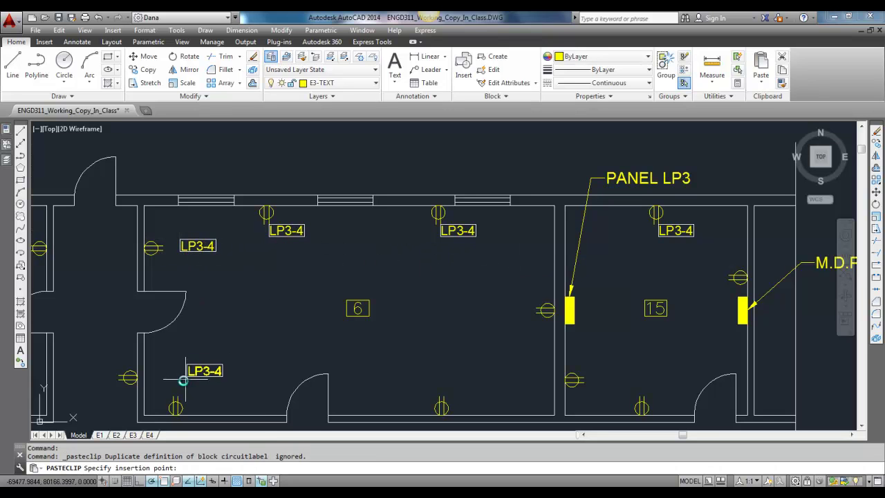
pyautogui.click(197, 377)
pyautogui.hotkey('ctrl', 'v')
pyautogui.click(419, 389)
# Paste LP3-4 labels by room 15's lower, door, left-wall and right-wall outlets.
pyautogui.hotkey('ctrl', 'v')
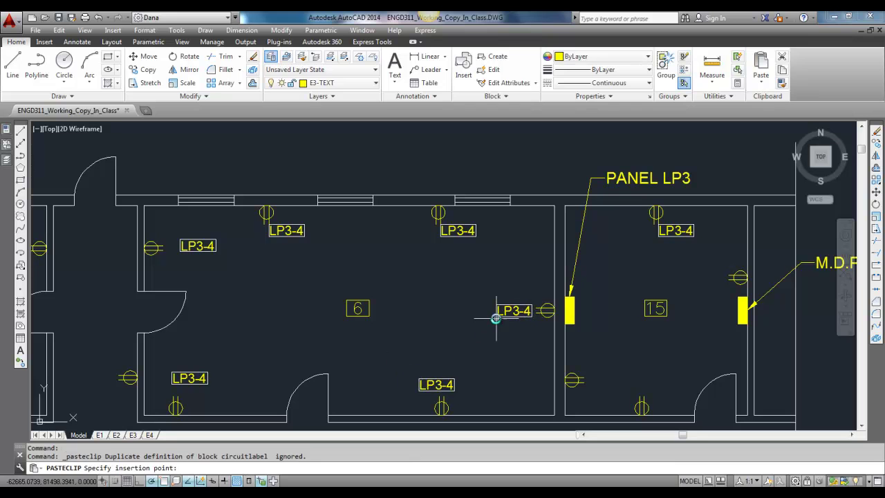
pyautogui.click(495, 316)
pyautogui.hotkey('ctrl', 'v')
pyautogui.click(630, 392)
pyautogui.hotkey('ctrl', 'v')
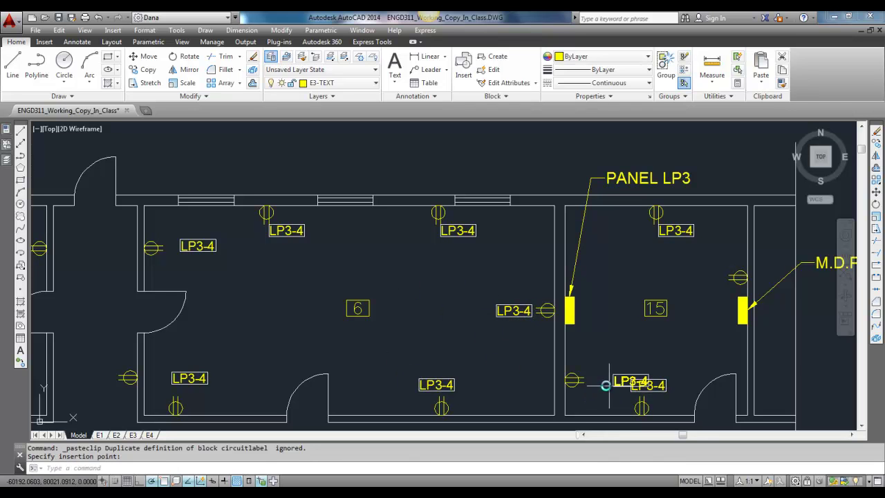
pyautogui.click(579, 372)
pyautogui.hotkey('ctrl', 'v')
pyautogui.click(689, 275)
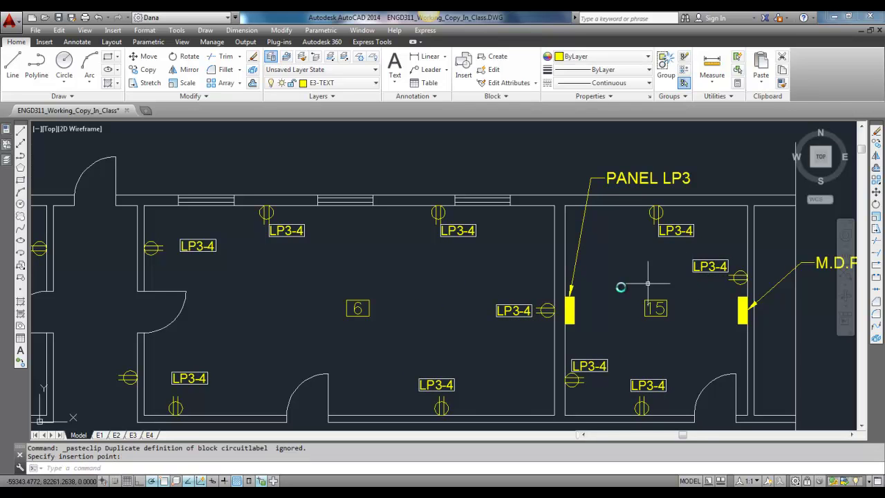
pyautogui.moveTo(387, 288); pyautogui.dragTo(410, 275, button='middle')
pyautogui.scroll(-4, 411, 275)
# Move room 6's LP3-4 label beside its wall outlet.
pyautogui.scroll(10, 446, 251)
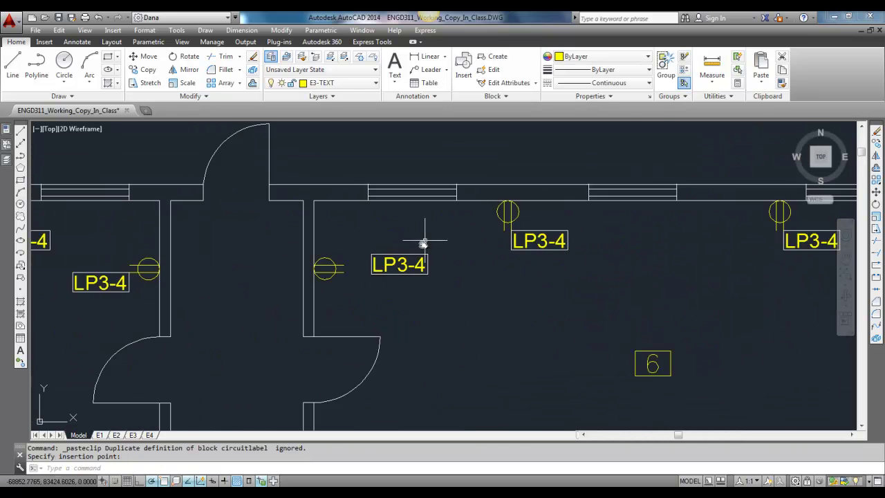
pyautogui.click(399, 268)
pyautogui.write('m')
pyautogui.press('Return')
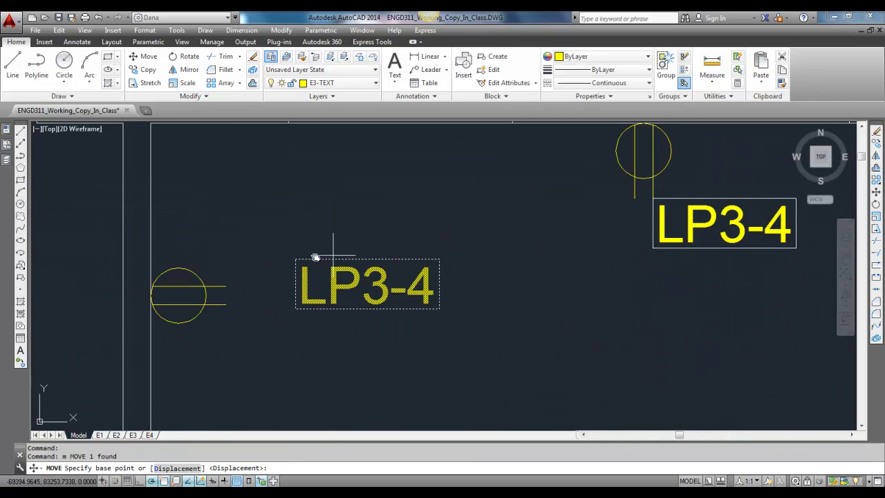
pyautogui.click(296, 258)
pyautogui.click(231, 308)
pyautogui.scroll(-3, 262, 341)
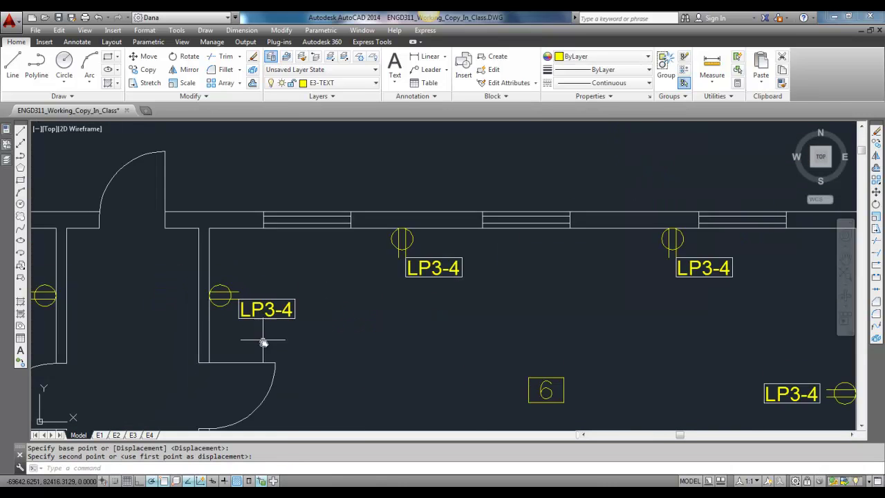
pyautogui.scroll(2, 256, 284)
# Move the label near the bottom-left outlet just above that outlet.
pyautogui.click(247, 350)
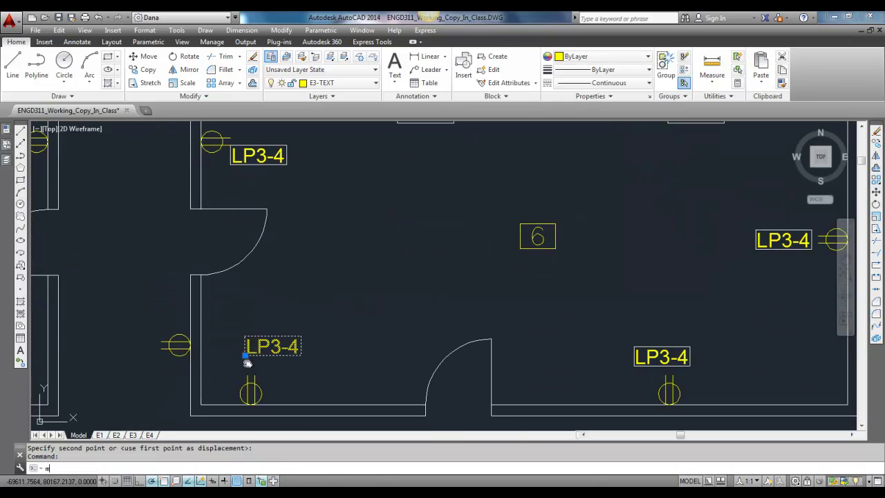
pyautogui.write('m')
pyautogui.press('Return')
pyautogui.click(244, 356)
pyautogui.click(254, 372)
# Shift the label above room 6's bottom outlet to sit beside that outlet.
pyautogui.moveTo(450, 371); pyautogui.dragTo(198, 340, button='middle')
pyautogui.click(390, 336)
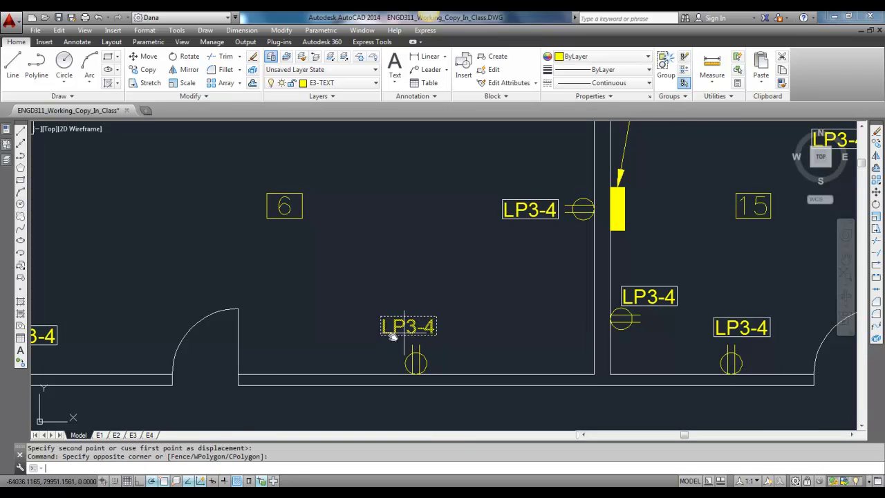
pyautogui.click(380, 332)
pyautogui.write('m')
pyautogui.press('Return')
pyautogui.click(380, 332)
pyautogui.click(419, 342)
pyautogui.scroll(-3, 468, 270)
pyautogui.click(456, 312)
# Move the label by room 6's right-wall outlet to the left of that outlet.
pyautogui.click(448, 310)
pyautogui.click(500, 303)
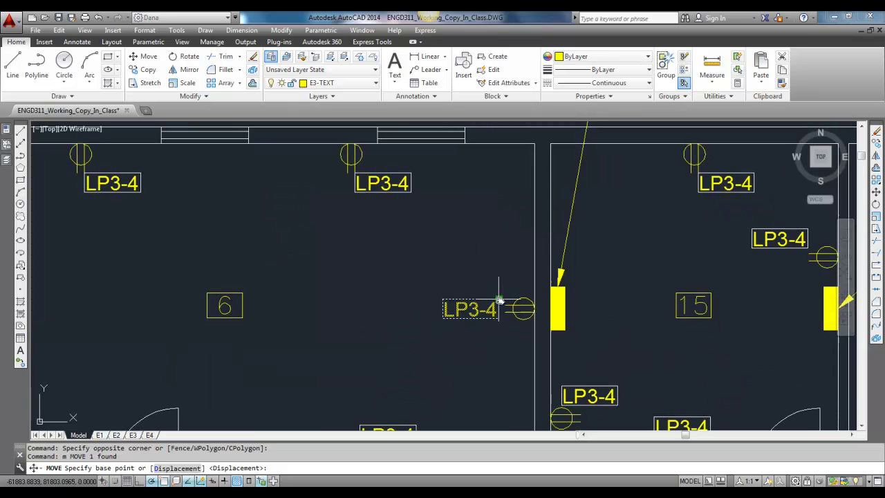
pyautogui.write('m')
pyautogui.press('Return')
pyautogui.click(477, 311)
pyautogui.click(479, 309)
pyautogui.scroll(2, 444, 253)
pyautogui.scroll(-1, 405, 269)
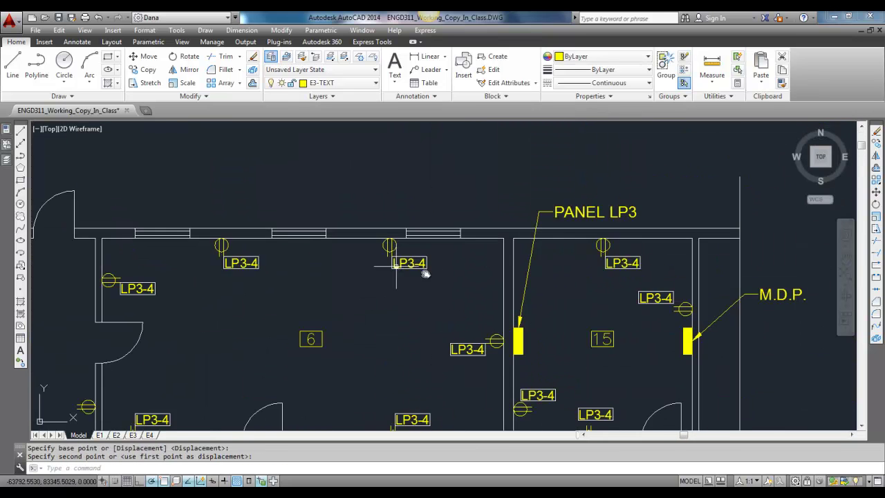
pyautogui.scroll(3, 549, 282)
# Move a room 15 label down and to the right beside its outlet.
pyautogui.click(515, 255)
pyautogui.click(541, 253)
pyautogui.write('m')
pyautogui.press('Return')
pyautogui.scroll(-3, 488, 293)
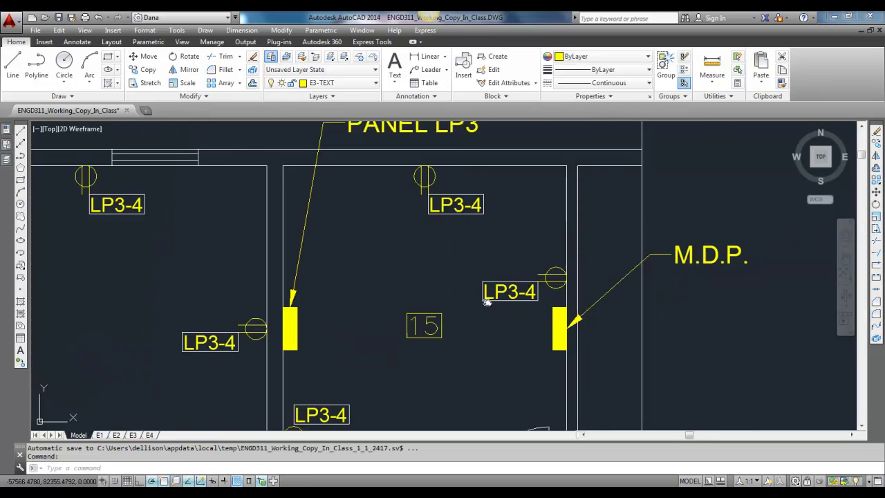
pyautogui.click(347, 324)
pyautogui.click(365, 333)
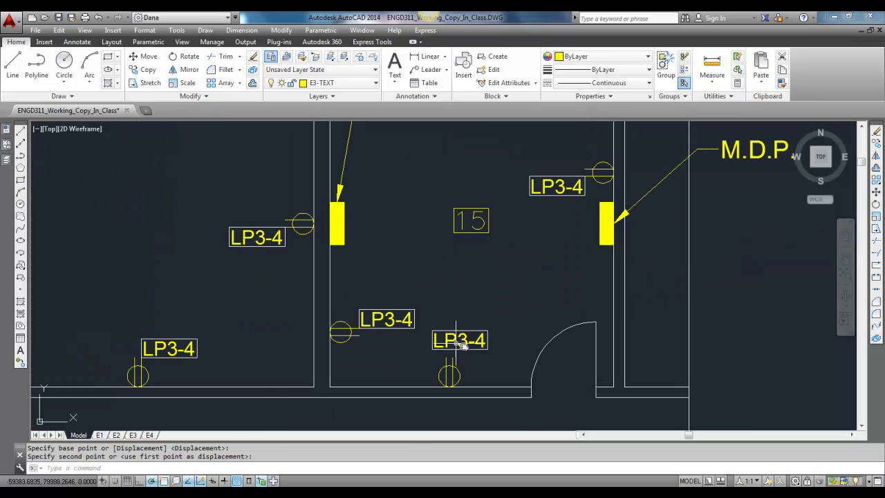
# Start moving room 15's lower label, then cancel the unfinished move.
pyautogui.click(476, 351)
pyautogui.click(434, 350)
pyautogui.write('m')
pyautogui.press('Return')
pyautogui.click(442, 303)
pyautogui.scroll(-4, 463, 310)
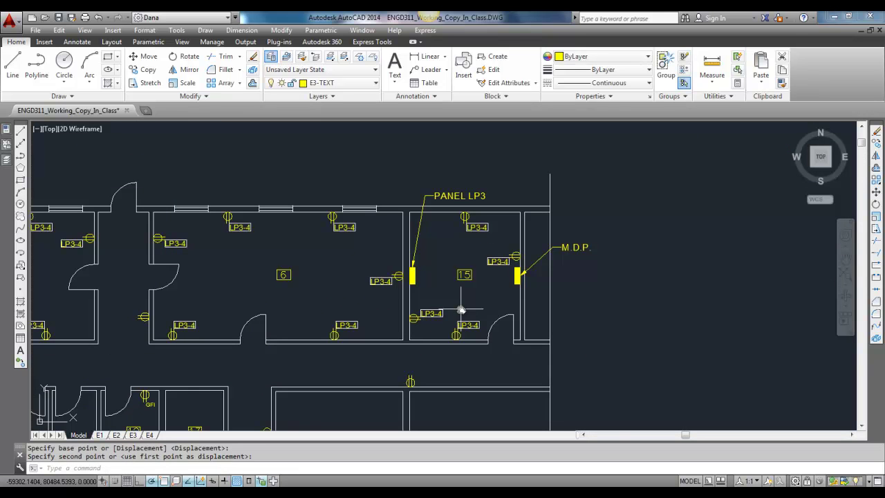
pyautogui.press('Escape')
pyautogui.scroll(1, 419, 252)
pyautogui.scroll(-3, 336, 271)
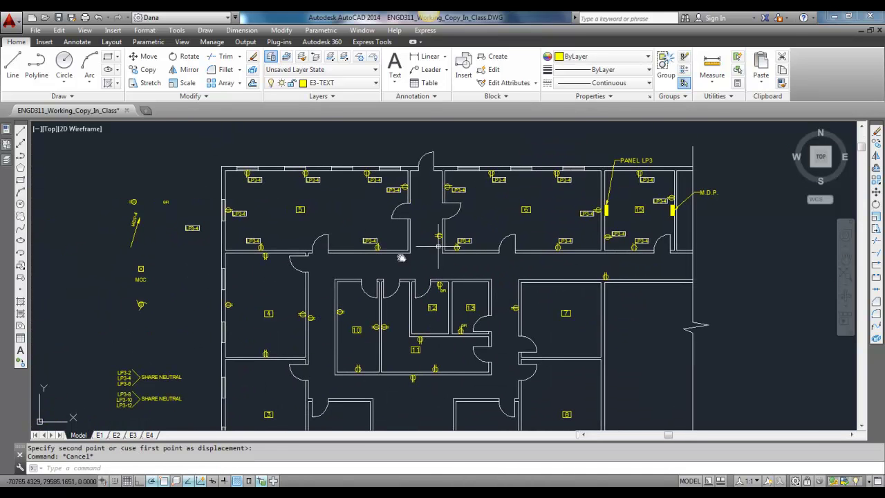
pyautogui.scroll(6, 263, 313)
# Paste four LP3-4 label copies near room 4's left, right, bottom and top outlets.
pyautogui.hotkey('ctrl', 'v')
pyautogui.click(201, 295)
pyautogui.hotkey('ctrl', 'v')
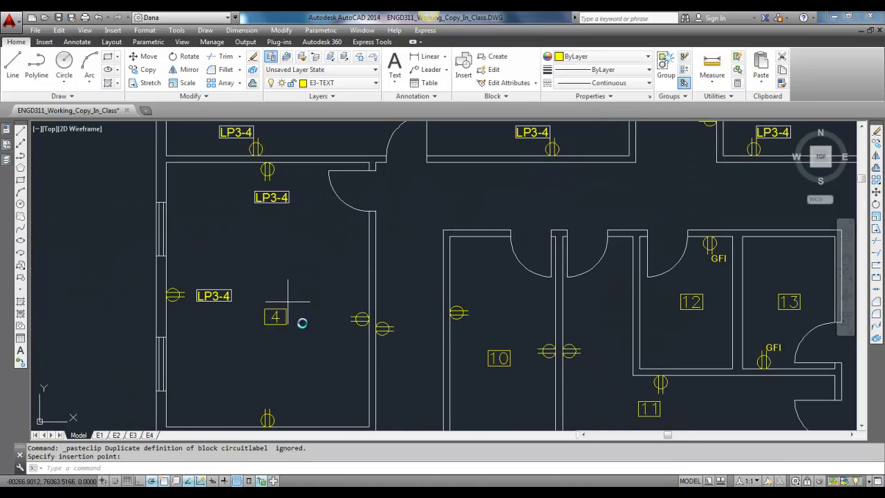
pyautogui.click(311, 319)
pyautogui.hotkey('ctrl', 'v')
pyautogui.click(251, 392)
pyautogui.hotkey('ctrl', 'v')
pyautogui.click(258, 198)
# Move the top LP3-4 label beside room 4's top outlet.
pyautogui.scroll(2, 258, 198)
pyautogui.click(257, 192)
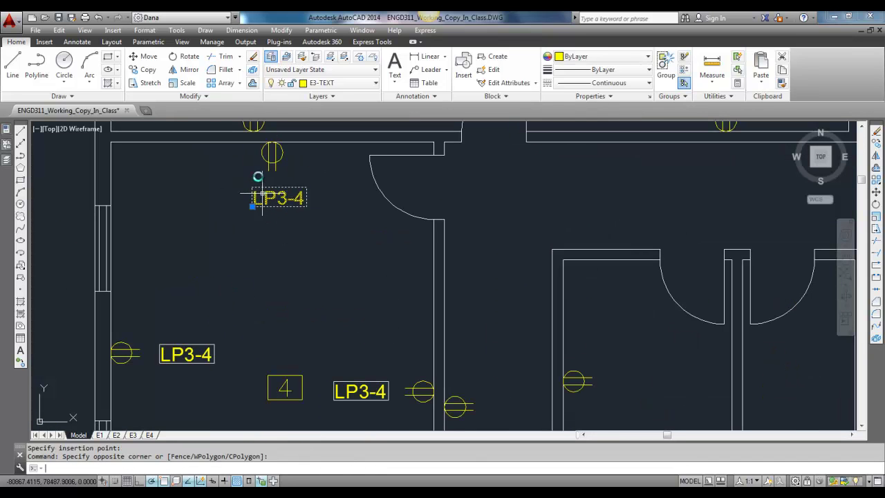
pyautogui.click(253, 190)
pyautogui.write('m')
pyautogui.press('Return')
pyautogui.click(253, 191)
pyautogui.click(265, 184)
# Move the left LP3-4 label beside its outlet in room 4.
pyautogui.click(158, 354)
pyautogui.write('m')
pyautogui.press('Return')
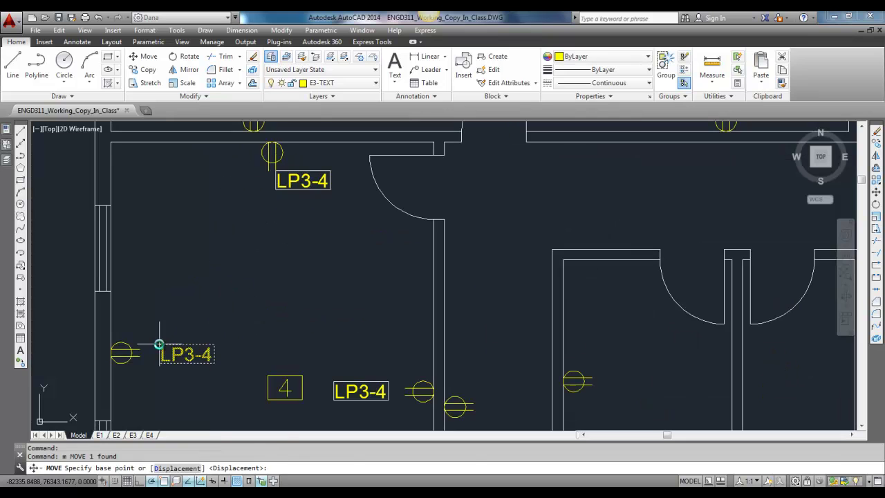
pyautogui.click(159, 352)
pyautogui.moveTo(360, 429); pyautogui.dragTo(344, 294, button='middle')
pyautogui.click(344, 294)
# Set the LP3-4 label beside room 4's right-wall outlet.
pyautogui.moveTo(376, 238); pyautogui.dragTo(325, 266)
pyautogui.write('m')
pyautogui.press('Return')
pyautogui.click(373, 253)
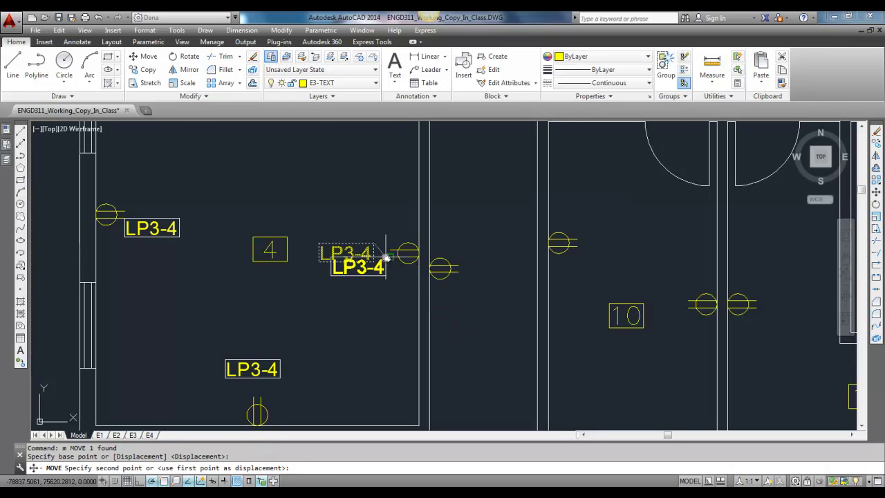
pyautogui.click(385, 262)
pyautogui.click(360, 267)
pyautogui.write('m')
pyautogui.press('Return')
pyautogui.click(385, 263)
# Move the lower LP3-4 label beside room 4's bottom outlet and end MOVE.
pyautogui.click(388, 262)
pyautogui.click(300, 374)
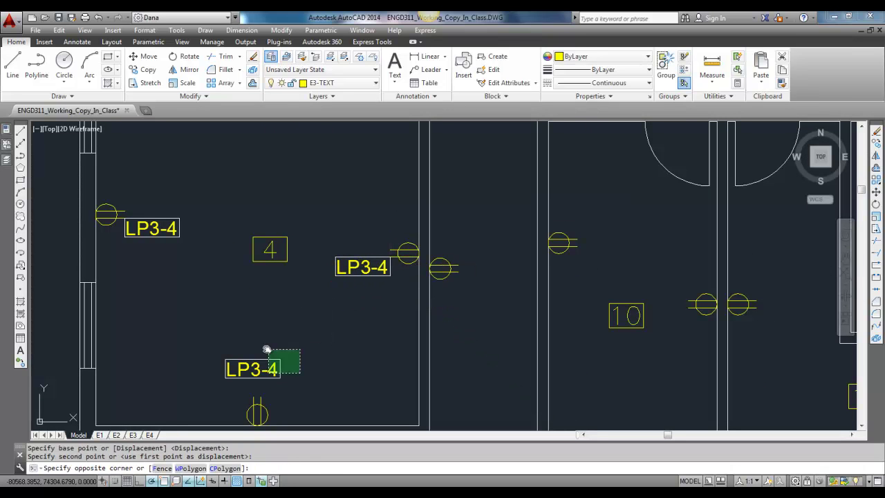
pyautogui.click(239, 325)
pyautogui.write('m')
pyautogui.press('Return')
pyautogui.click(225, 376)
pyautogui.click(255, 395)
pyautogui.scroll(-5, 257, 306)
pyautogui.press('Escape')
pyautogui.press('Escape')
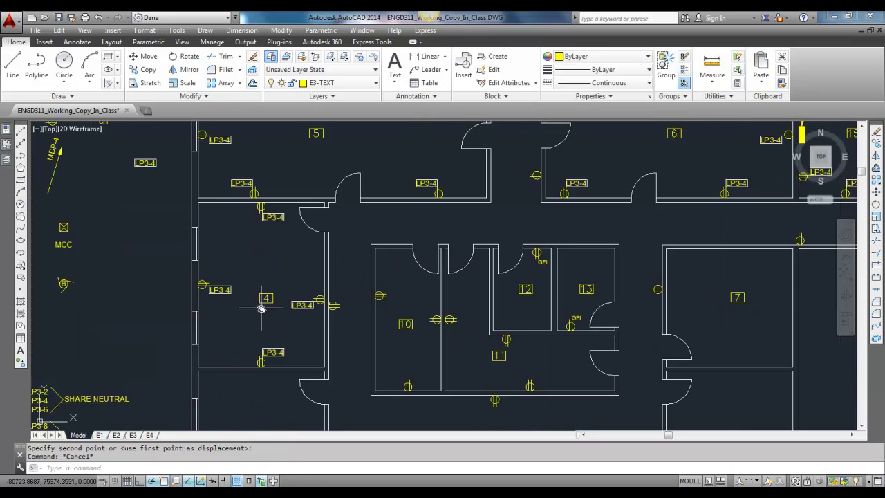
# Zoom to rooms 6 and 15, then switch to the project specs PDF.
pyautogui.scroll(2, 230, 297)
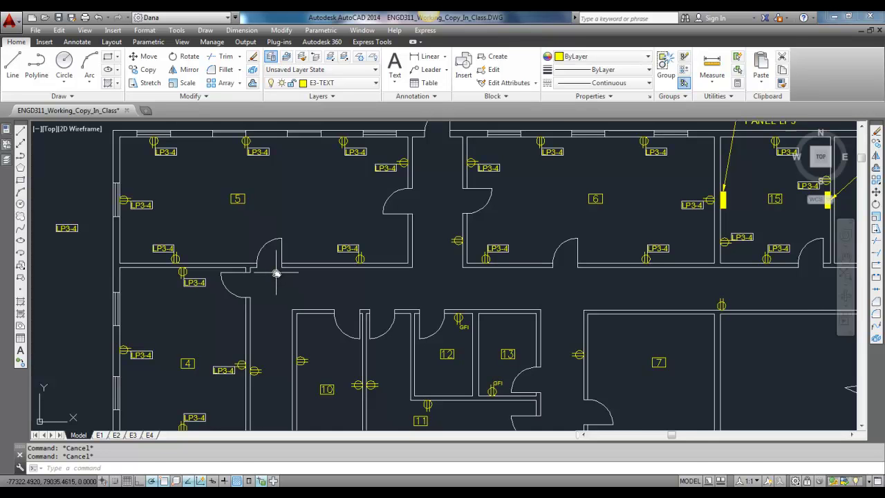
pyautogui.scroll(-3, 243, 293)
pyautogui.scroll(3, 414, 267)
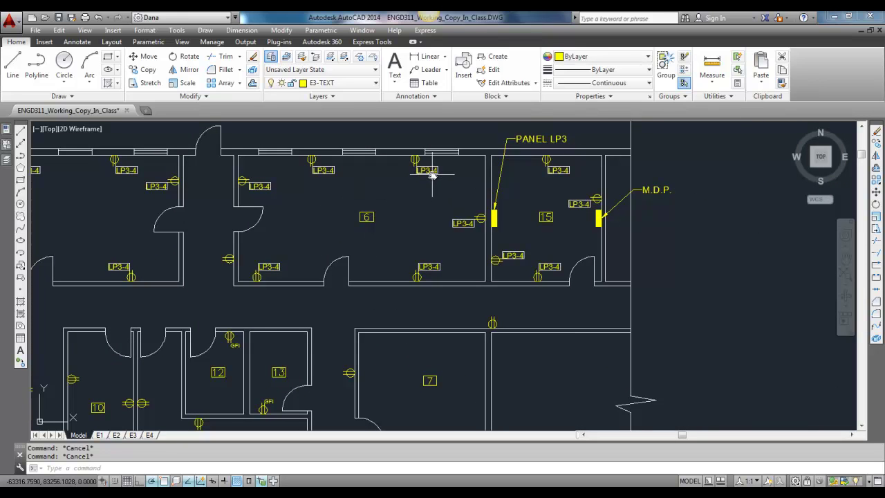
pyautogui.scroll(2, 431, 177)
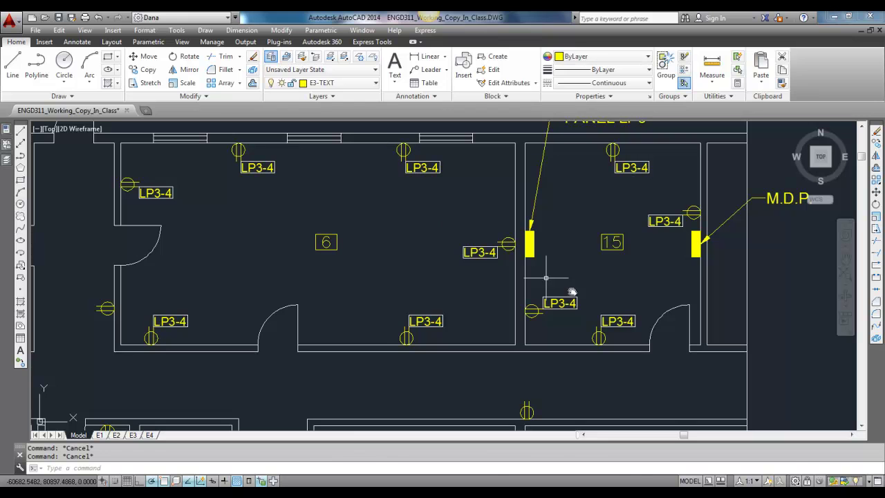
pyautogui.hotkey('alt', 'Tab')
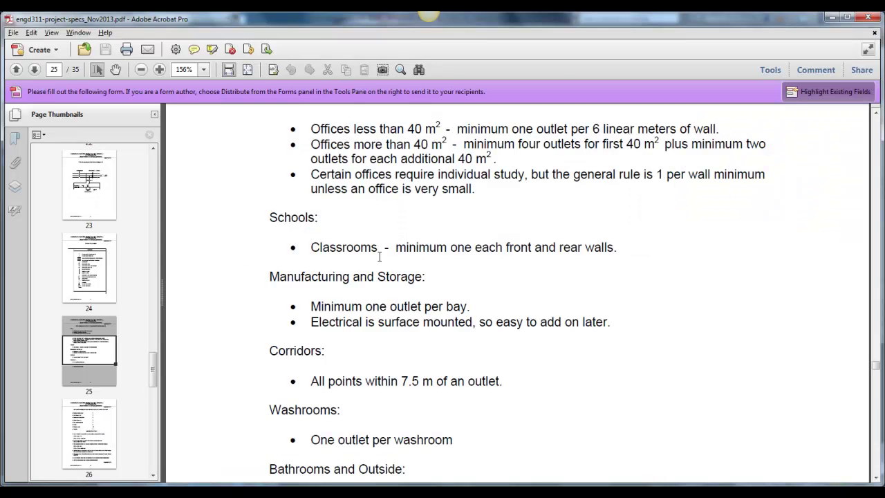
# Scroll to page 26's Maximum Number of Convenience Outlets table showing Offices: 8.
pyautogui.scroll(3, 379, 257)
pyautogui.scroll(-9, 379, 260)
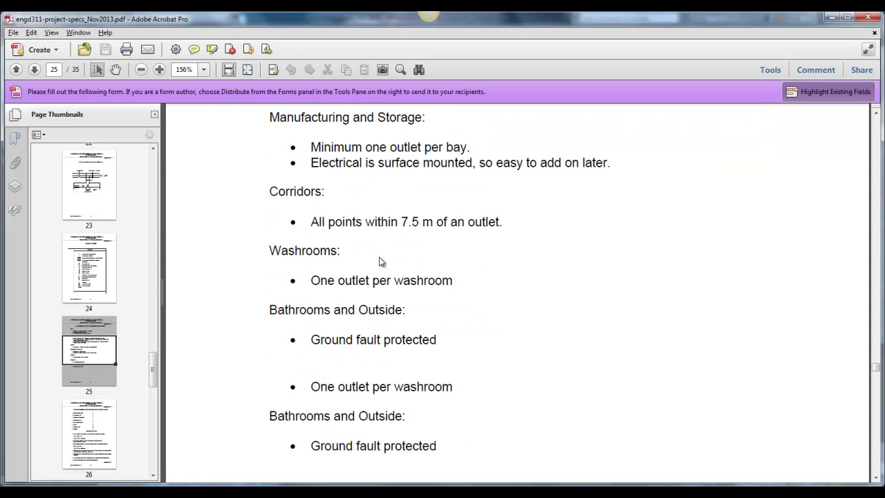
pyautogui.scroll(-10, 379, 260)
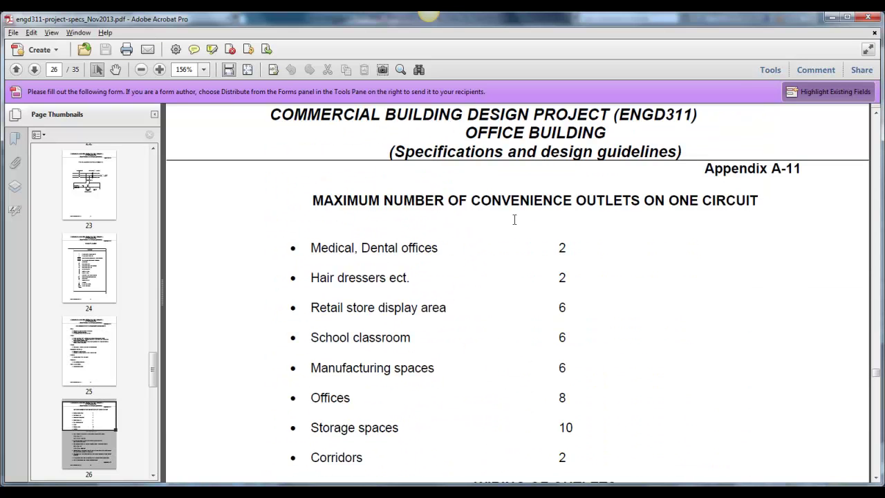
pyautogui.scroll(-2, 485, 238)
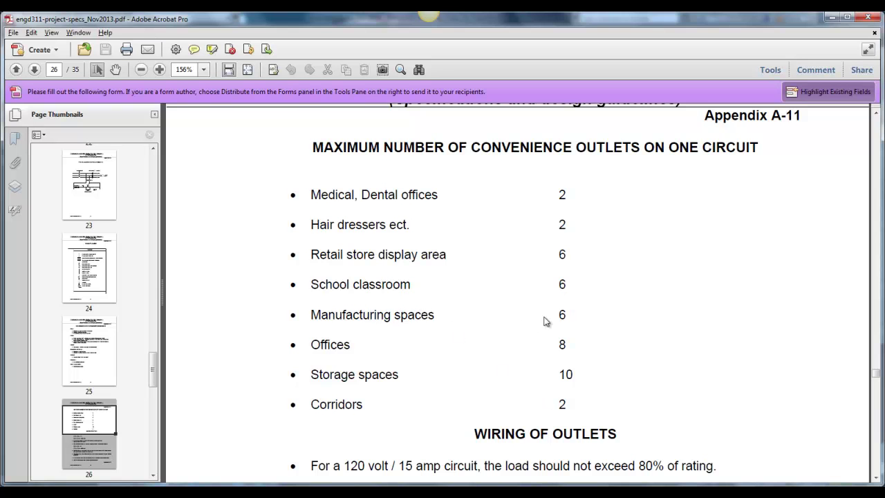
pyautogui.scroll(-1, 562, 315)
pyautogui.scroll(1, 562, 318)
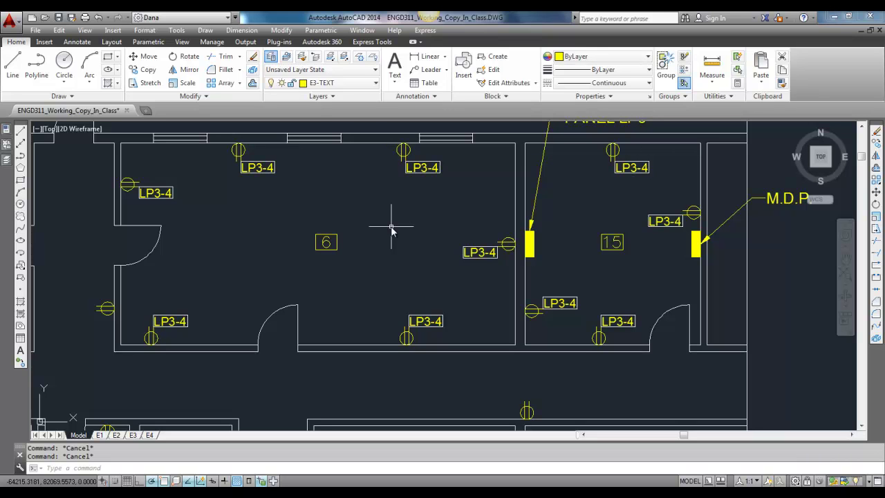
# Change room 6's top and bottom outlet labels from LP3-4 to LP3-2.
pyautogui.moveTo(391, 229); pyautogui.dragTo(468, 268, button='middle')
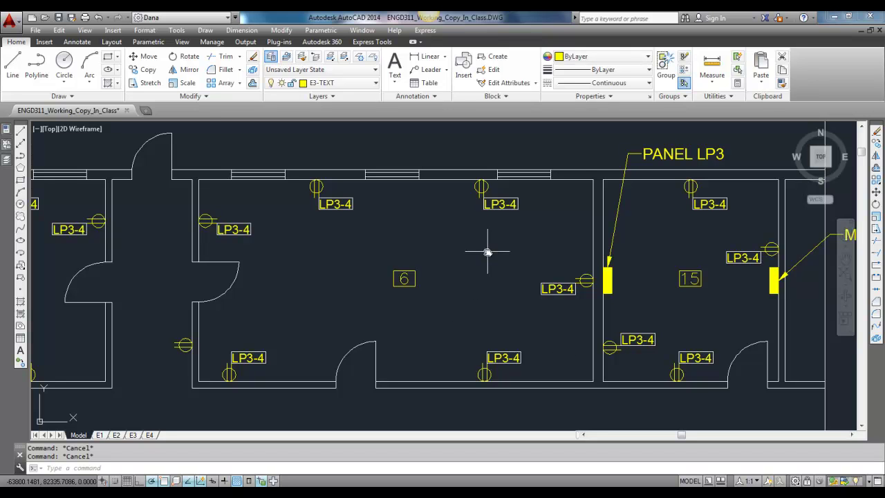
pyautogui.doubleClick(503, 204)
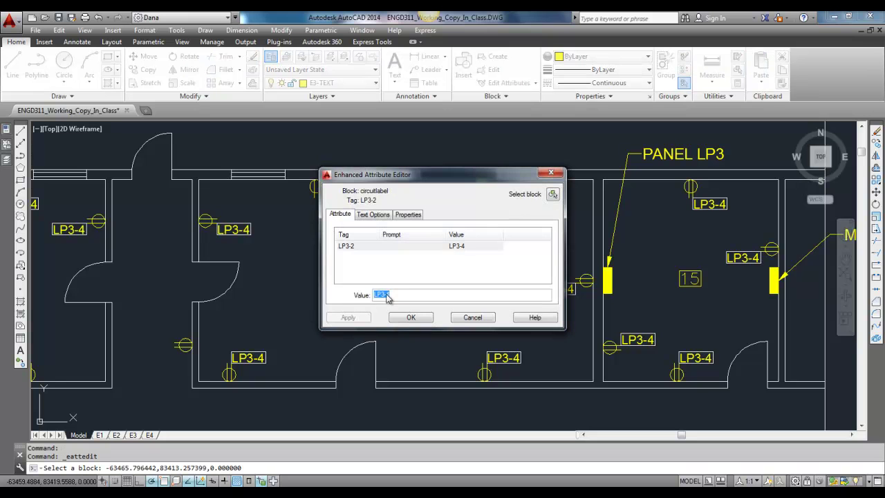
pyautogui.click(423, 321)
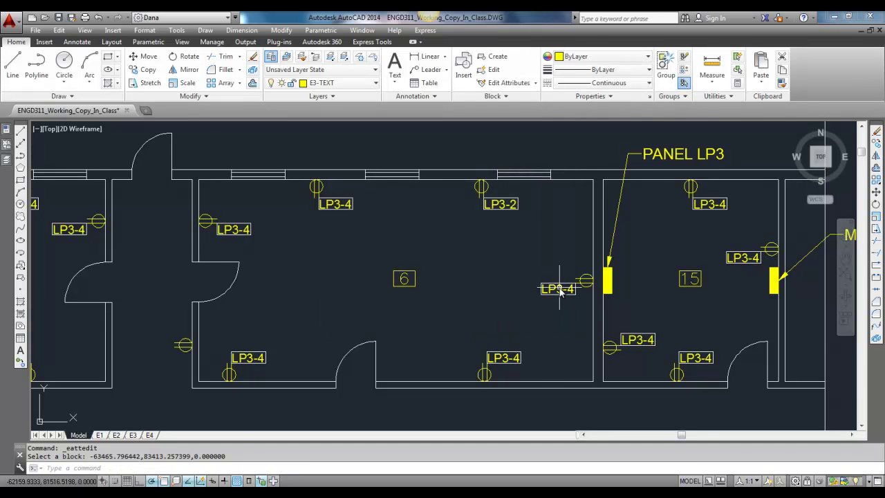
pyautogui.click(505, 359)
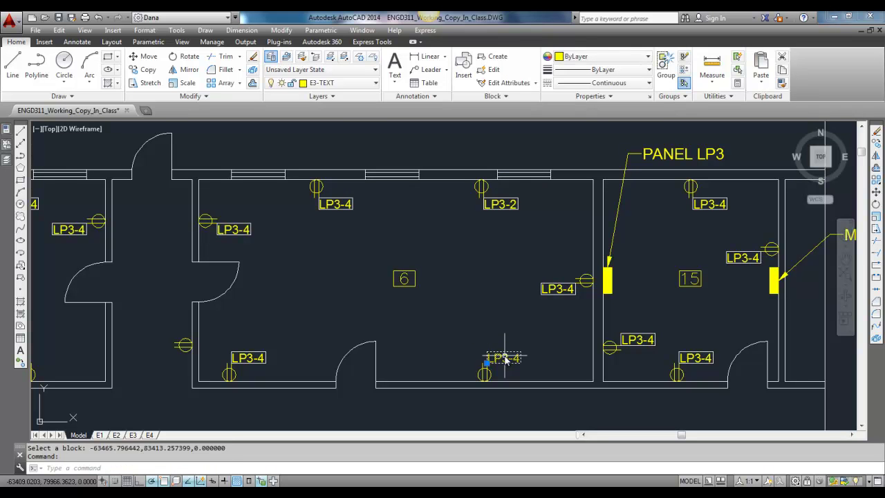
pyautogui.doubleClick(485, 352)
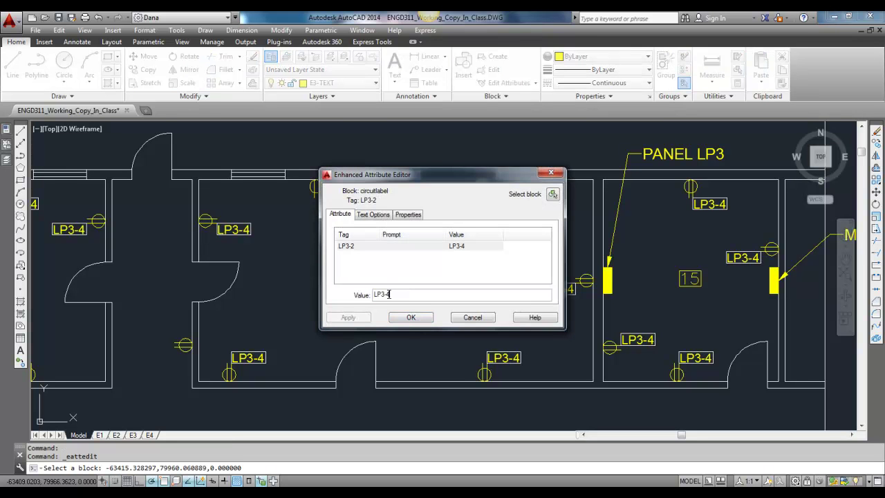
pyautogui.write('2')
pyautogui.click(407, 318)
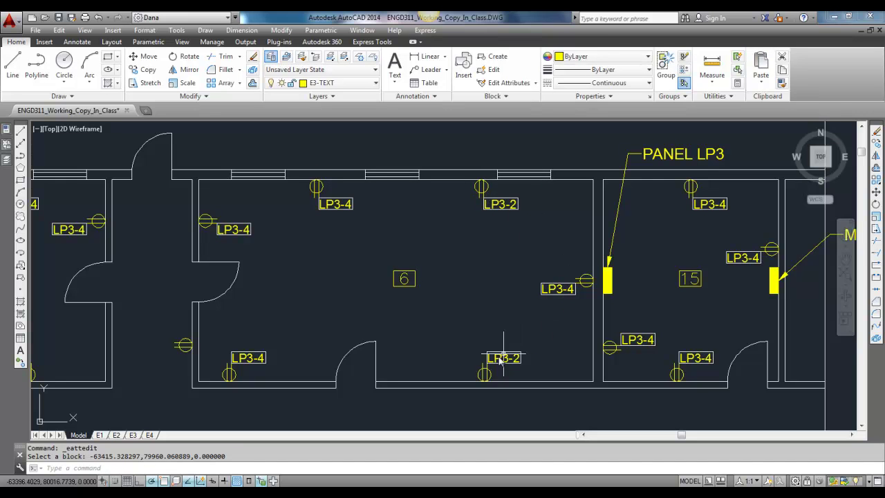
# Change room 6's left-wall outlet label to LP3-2.
pyautogui.doubleClick(247, 358)
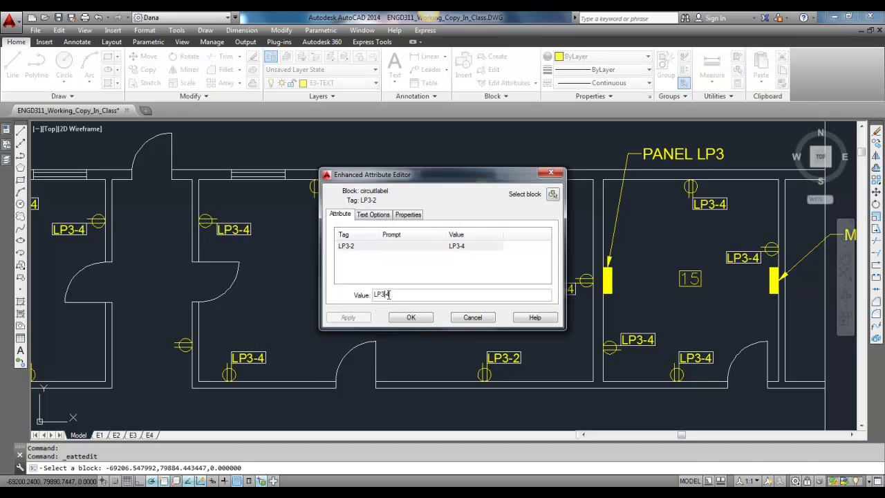
pyautogui.click(467, 319)
pyautogui.doubleClick(247, 238)
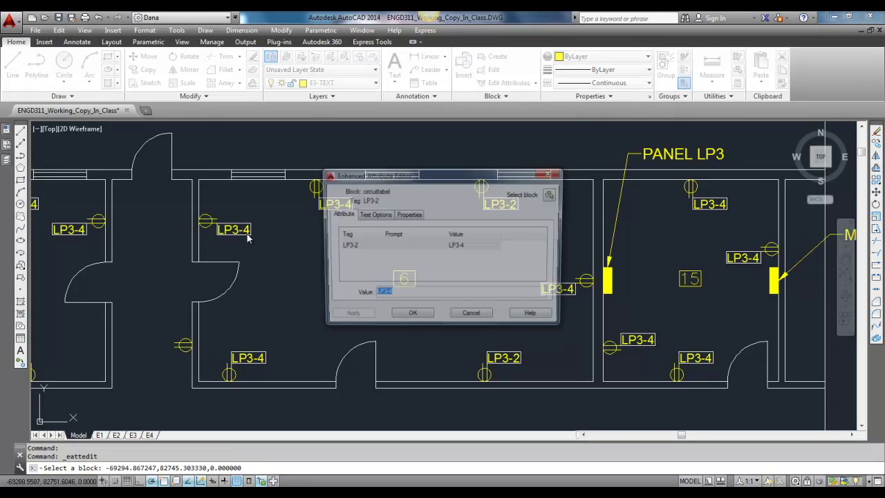
pyautogui.click(405, 318)
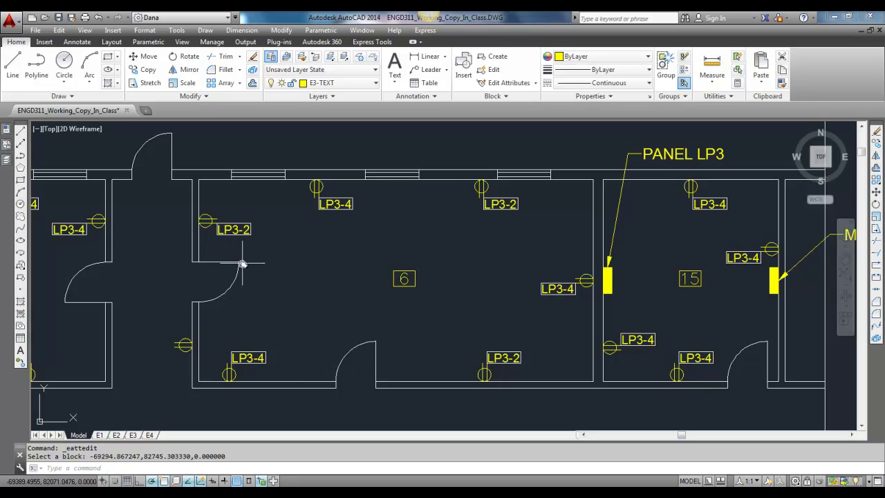
# Pan to room 5 and change its upper outlet label to LP3-2.
pyautogui.moveTo(241, 264); pyautogui.dragTo(500, 283, button='middle')
pyautogui.scroll(-2, 393, 278)
pyautogui.moveTo(348, 280); pyautogui.dragTo(415, 271, button='middle')
pyautogui.scroll(2, 414, 270)
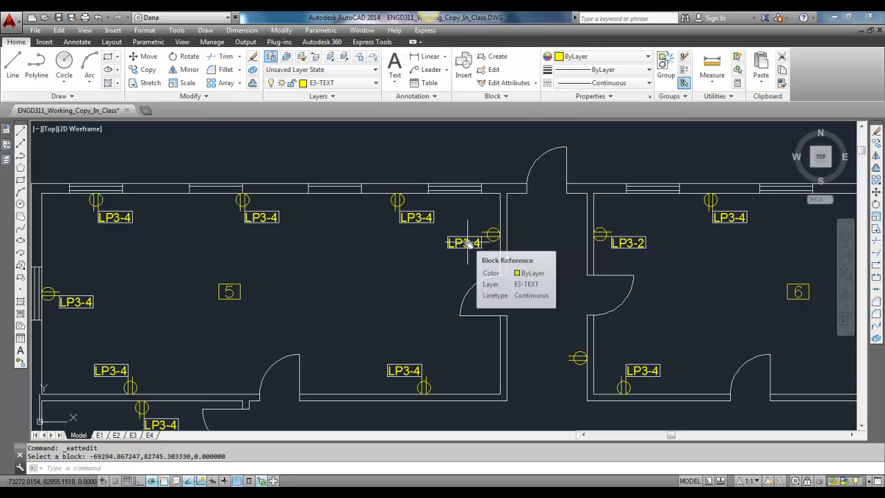
pyautogui.click(418, 217)
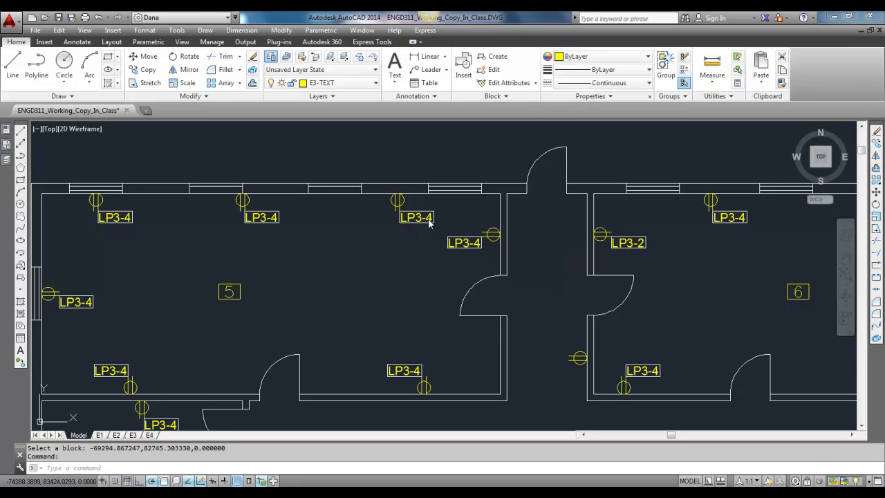
pyautogui.click(397, 294)
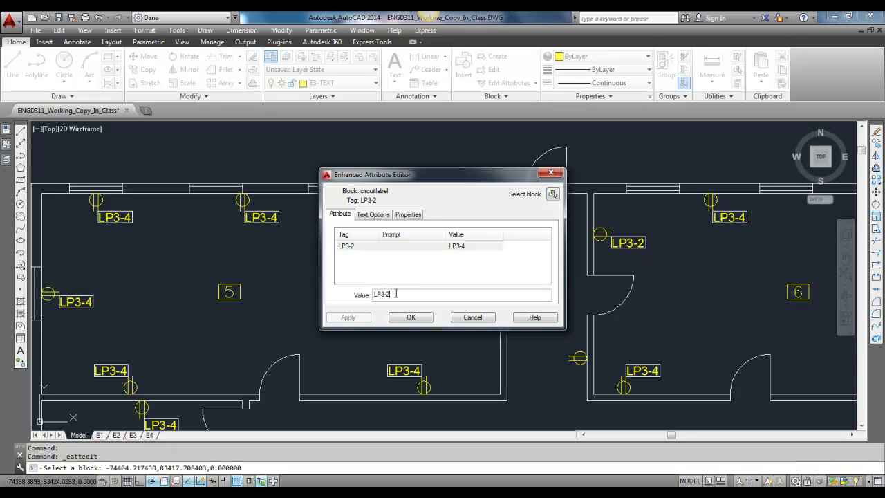
pyautogui.click(410, 317)
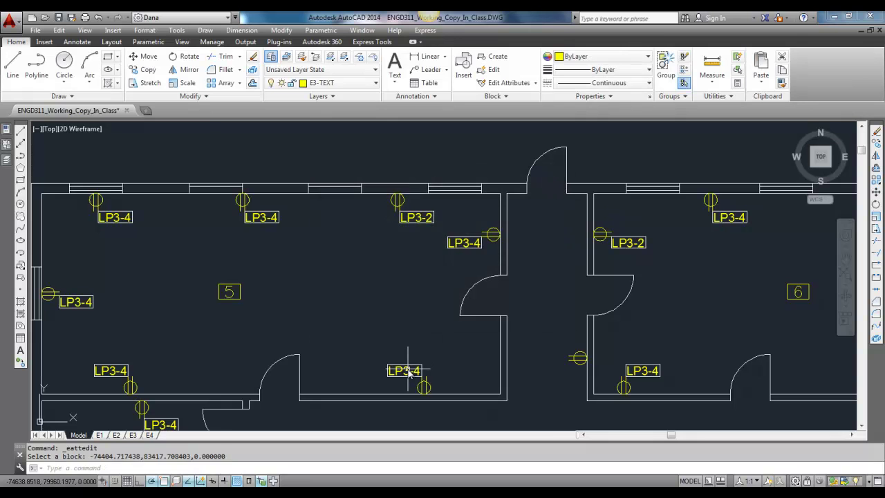
# Change room 5's bottom and left-wall outlet labels to LP3-2.
pyautogui.click(408, 372)
pyautogui.click(395, 294)
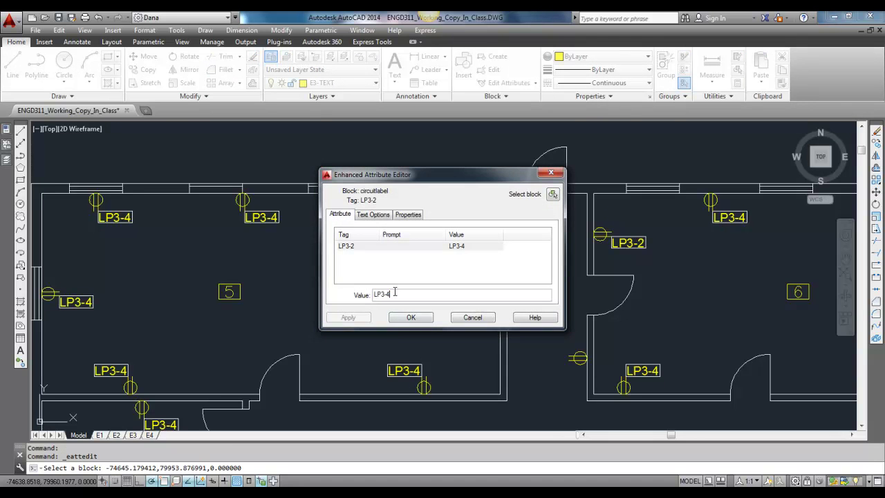
pyautogui.write('2')
pyautogui.click(410, 317)
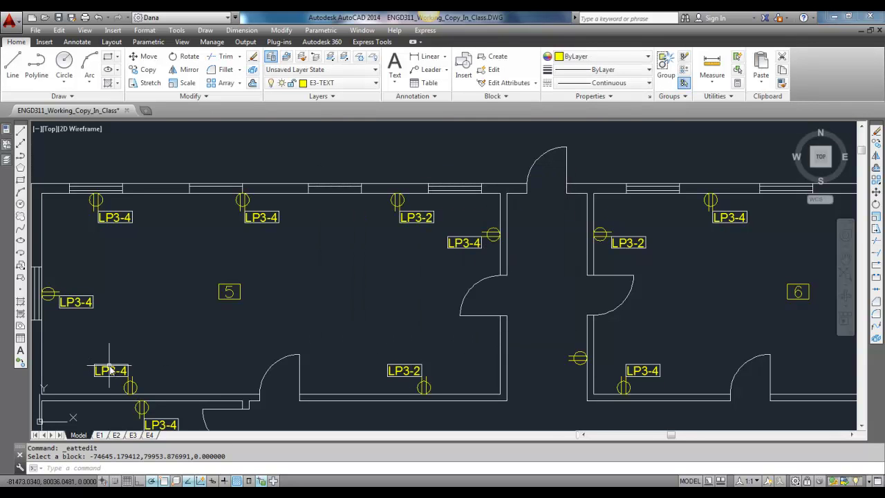
pyautogui.click(85, 309)
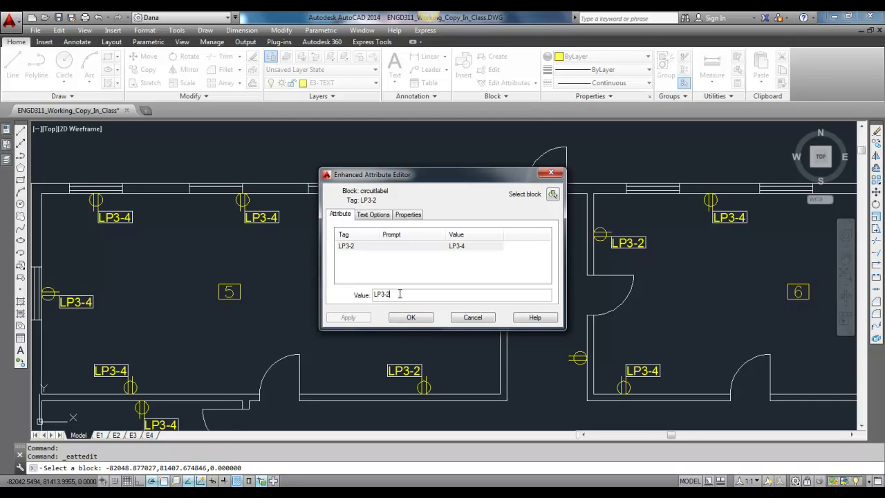
pyautogui.click(415, 317)
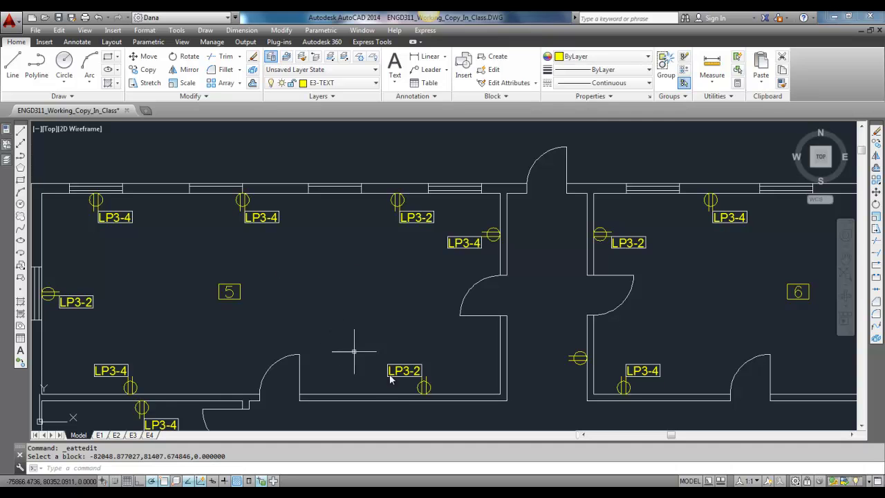
# Renumber room 5's bottom-right label to LP3-6 and top-middle label to LP3-2.
pyautogui.moveTo(430, 380); pyautogui.dragTo(461, 354, button='middle')
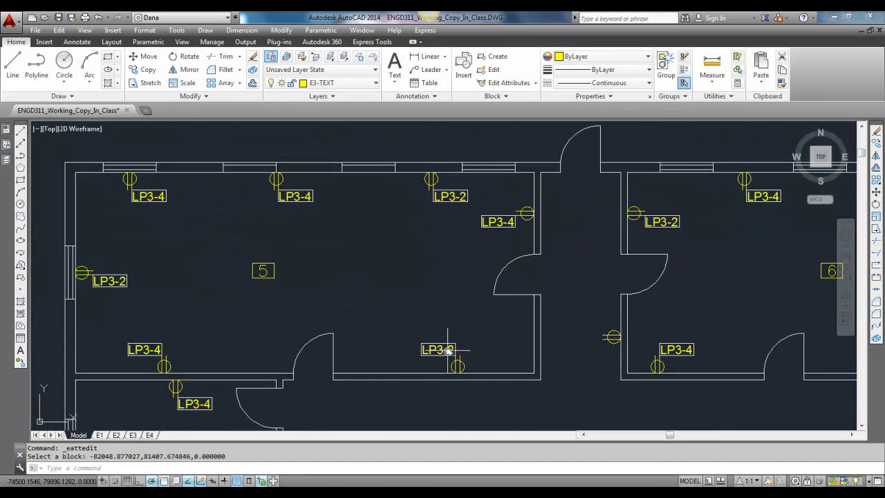
pyautogui.click(448, 350)
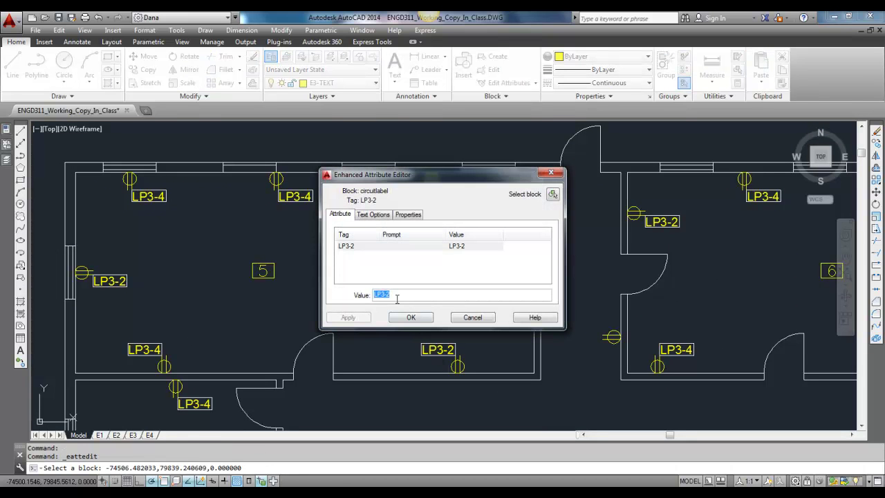
pyautogui.press('Return')
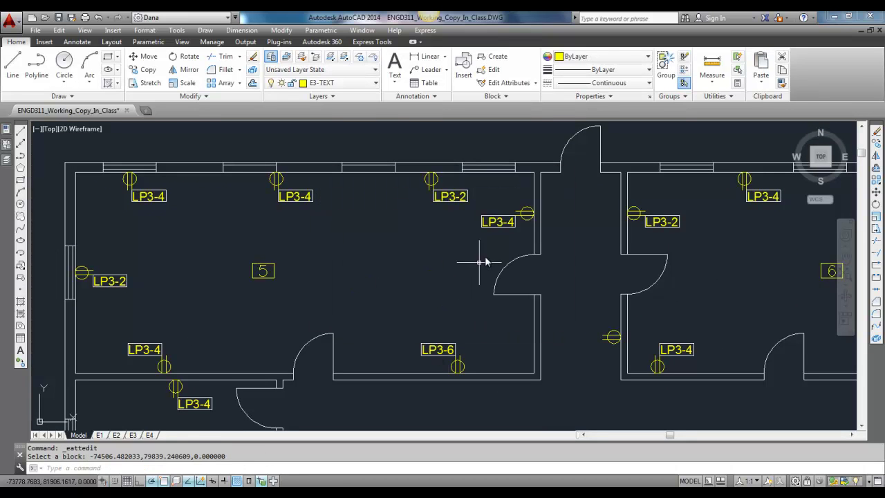
pyautogui.click(306, 200)
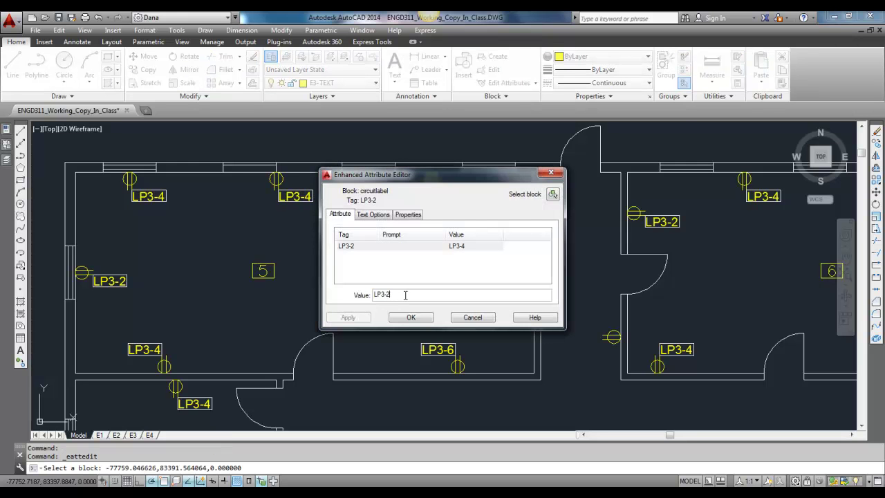
pyautogui.press('Return')
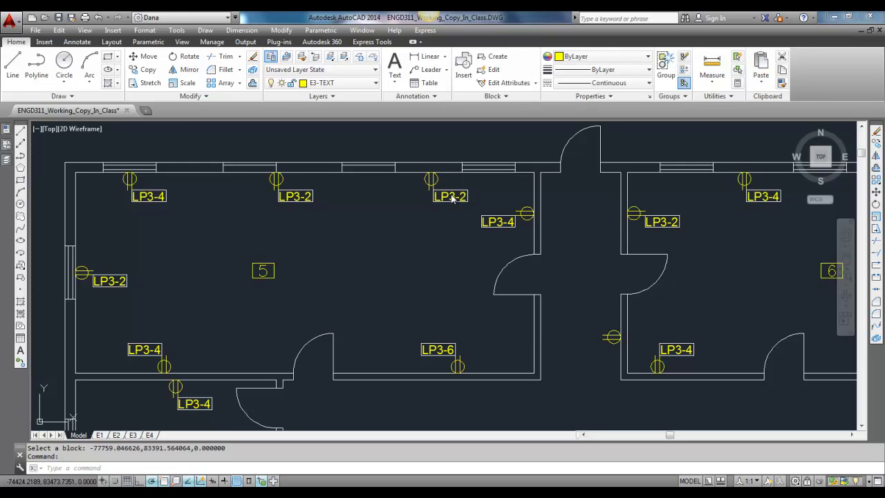
# Change room 5's top-right label to LP3-4 and right-wall label to LP3-2.
pyautogui.doubleClick(452, 198)
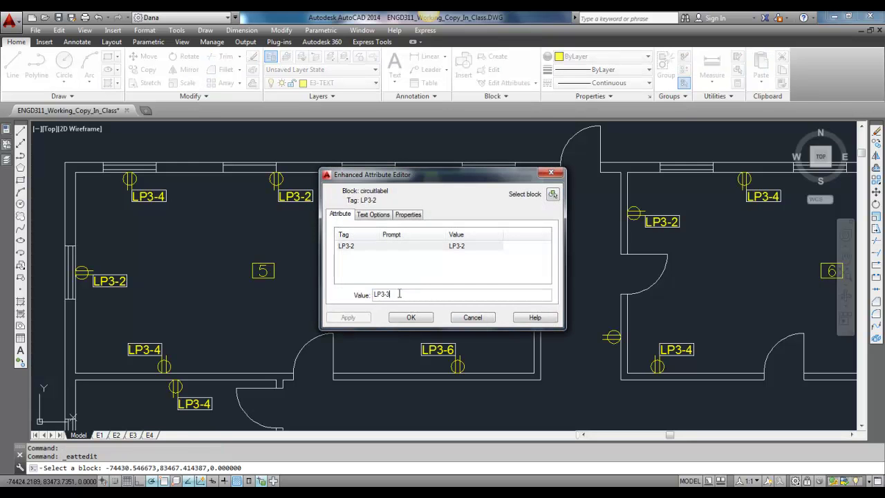
pyautogui.write('LP3-3')
pyautogui.press('BackSpace')
pyautogui.write('4')
pyautogui.click(410, 317)
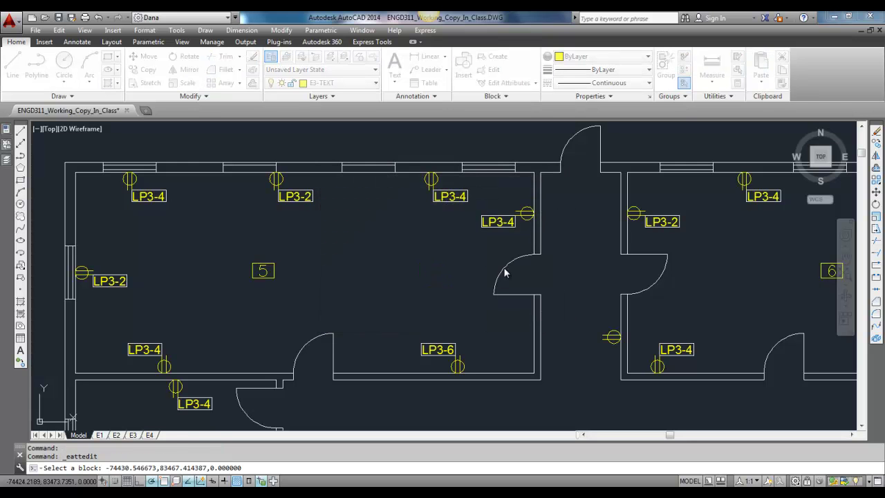
pyautogui.doubleClick(505, 228)
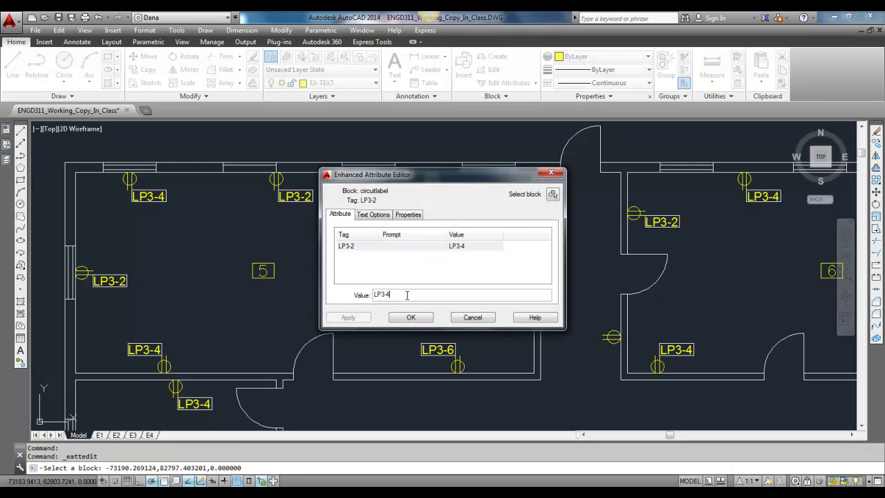
pyautogui.click(411, 317)
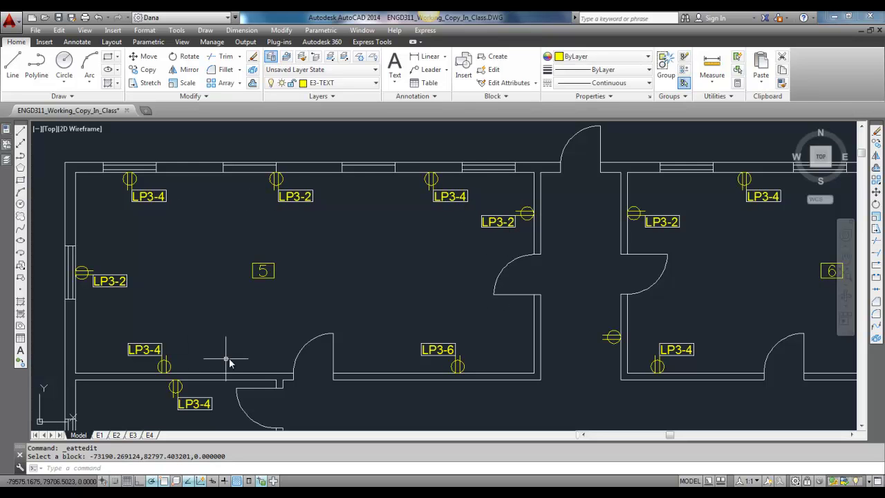
# Pan over to room 14 and briefly check outlet-per-circuit limits in the specs PDF.
pyautogui.scroll(-2, 253, 277)
pyautogui.moveTo(251, 276); pyautogui.dragTo(257, 300, button='middle')
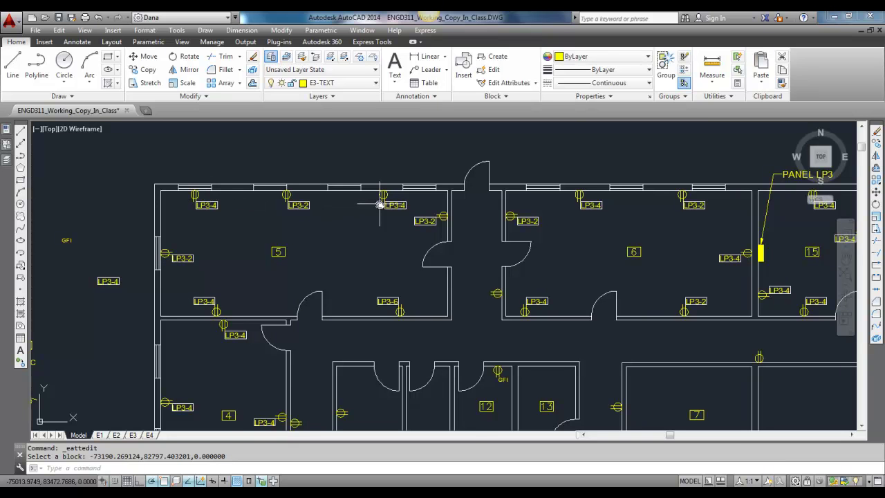
pyautogui.moveTo(311, 306); pyautogui.dragTo(390, 249, button='middle')
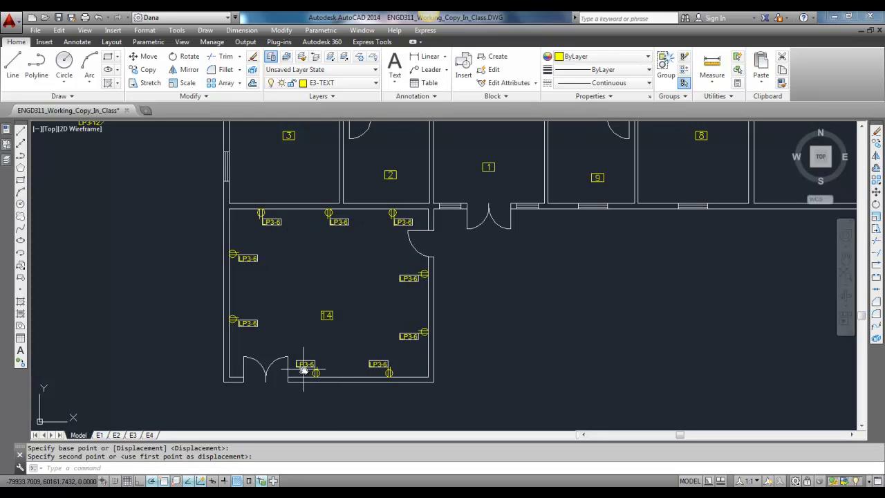
pyautogui.hotkey('alt', 'Tab')
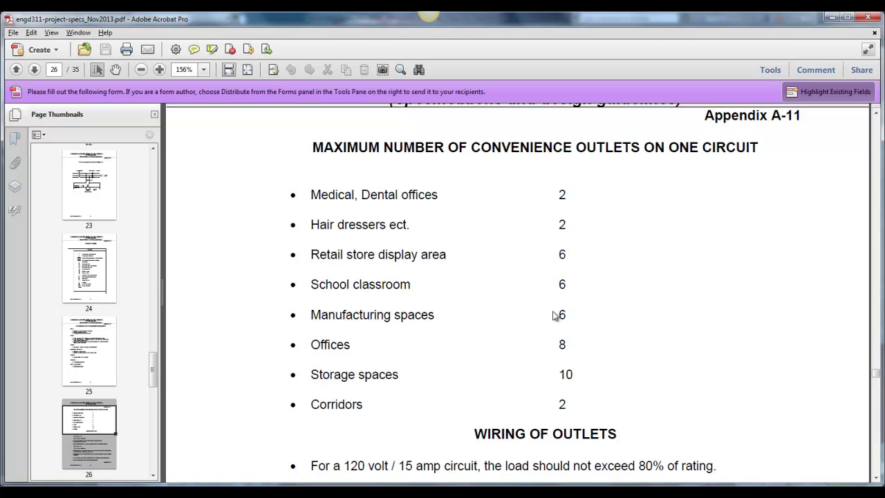
pyautogui.hotkey('alt', 'Tab')
# Pan and zoom the floor plan until room 14 is centred in the view.
pyautogui.scroll(4, 305, 278)
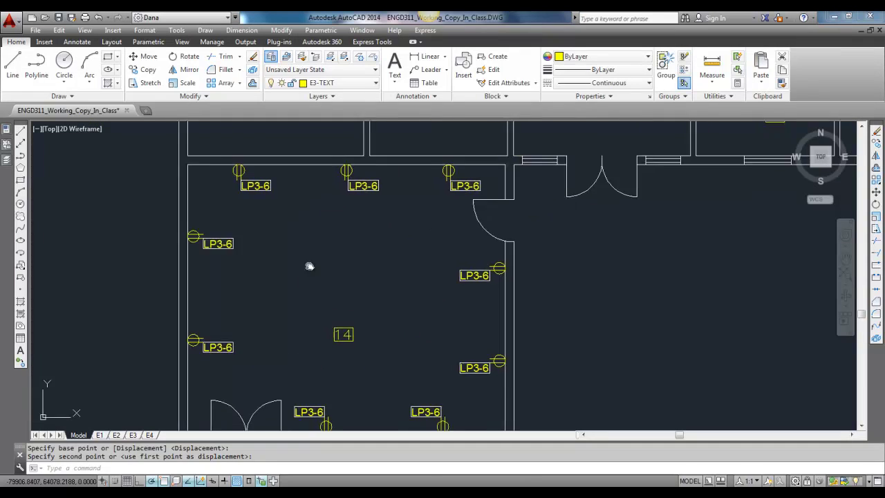
pyautogui.scroll(-4, 296, 205)
pyautogui.moveTo(296, 205); pyautogui.dragTo(268, 277, button='middle')
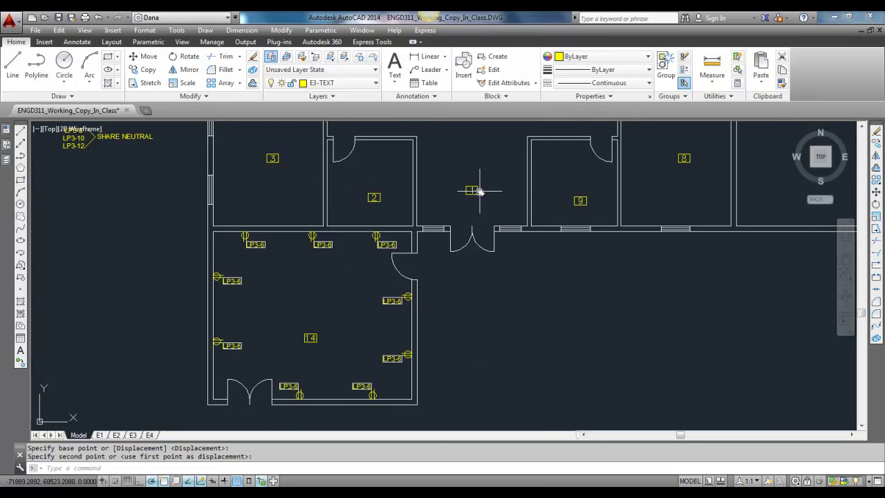
pyautogui.scroll(-3, 460, 193)
pyautogui.scroll(1, 438, 245)
pyautogui.scroll(2, 442, 221)
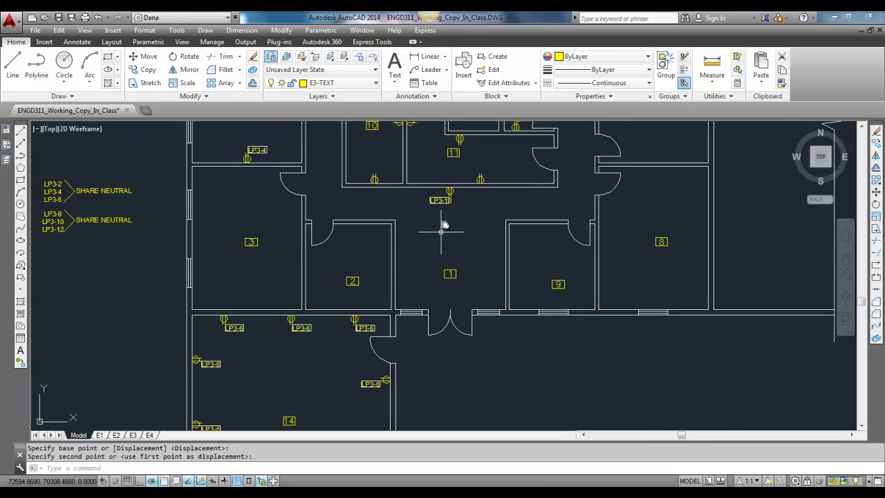
pyautogui.moveTo(429, 239); pyautogui.dragTo(455, 174, button='middle')
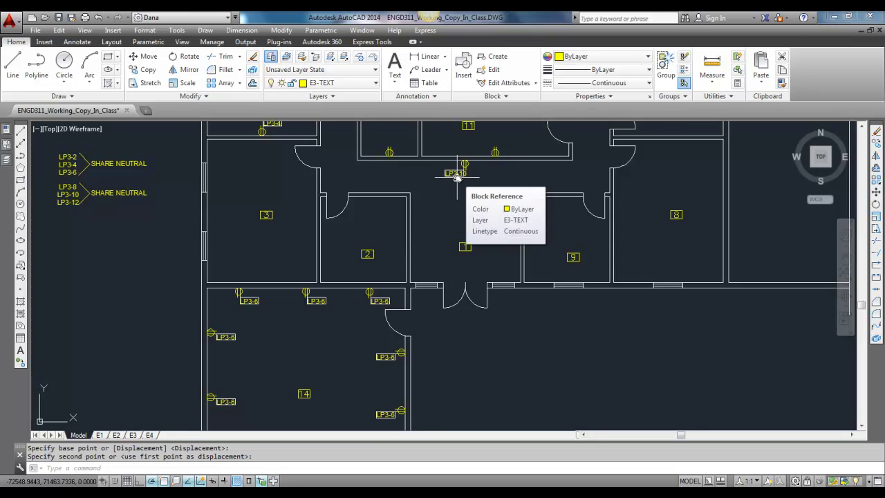
pyautogui.moveTo(395, 277); pyautogui.dragTo(410, 212, button='middle')
pyautogui.scroll(2, 353, 261)
pyautogui.moveTo(351, 262); pyautogui.dragTo(376, 227, button='middle')
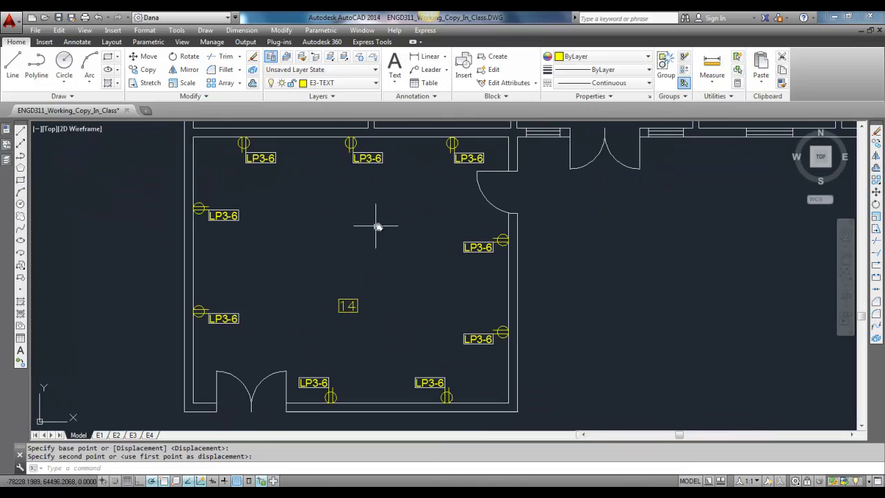
# Place the moved LP3-6 label, then relabel the top-left outlet LP3-12 and top-middle LP3-14.
pyautogui.click(270, 160)
pyautogui.doubleClick(261, 159)
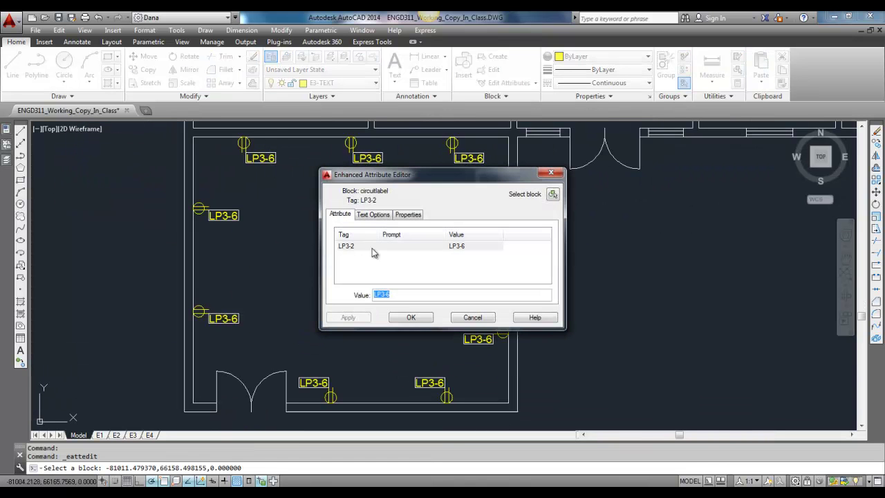
pyautogui.click(411, 318)
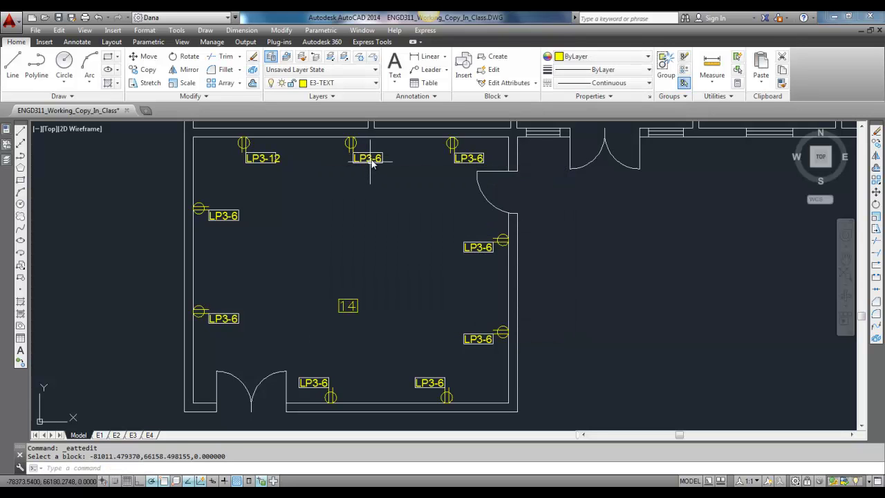
pyautogui.press('space')
pyautogui.click(369, 159)
pyautogui.write('LP3-14')
pyautogui.click(410, 317)
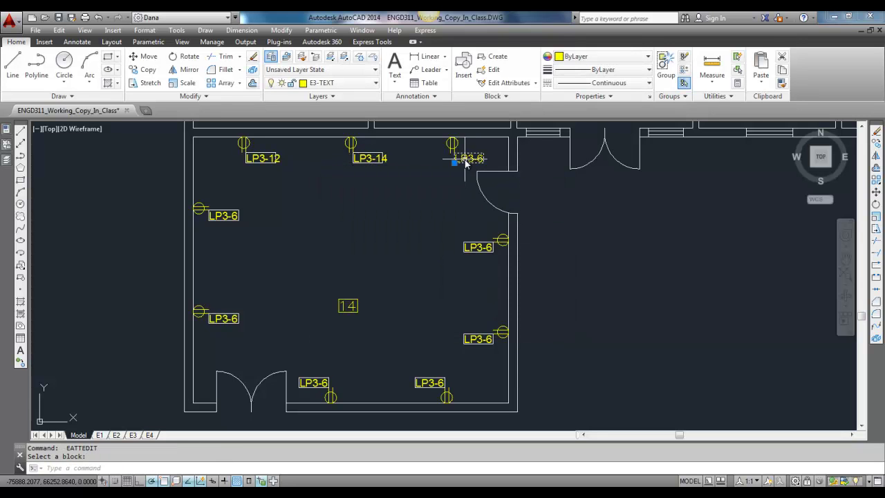
# Relabel the top-right outlet LP3-12 and the upper right-wall outlet LP3-14.
pyautogui.press('space')
pyautogui.click(466, 159)
pyautogui.write('LP3-12')
pyautogui.click(410, 317)
pyautogui.click(477, 250)
pyautogui.press('space')
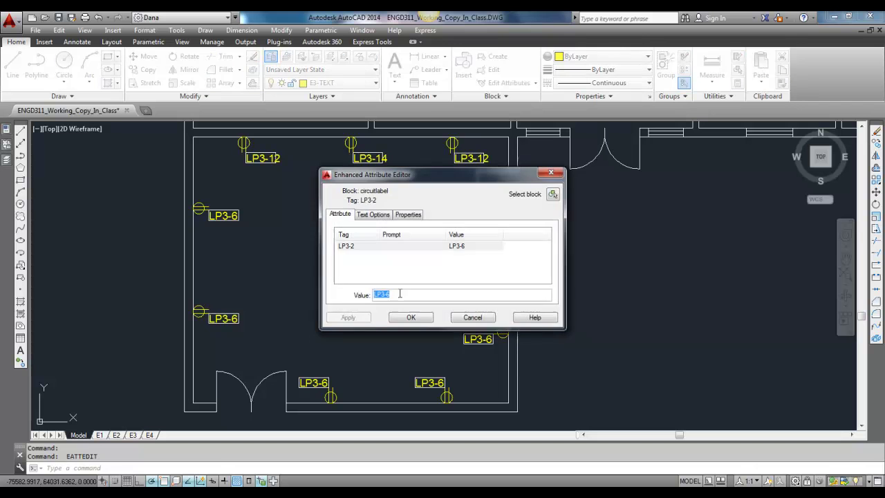
pyautogui.click(411, 317)
# Relabel the lower right-wall outlet LP3-12 and the bottom-right outlet LP3-14.
pyautogui.press('space')
pyautogui.click(477, 339)
pyautogui.write('LP3-12')
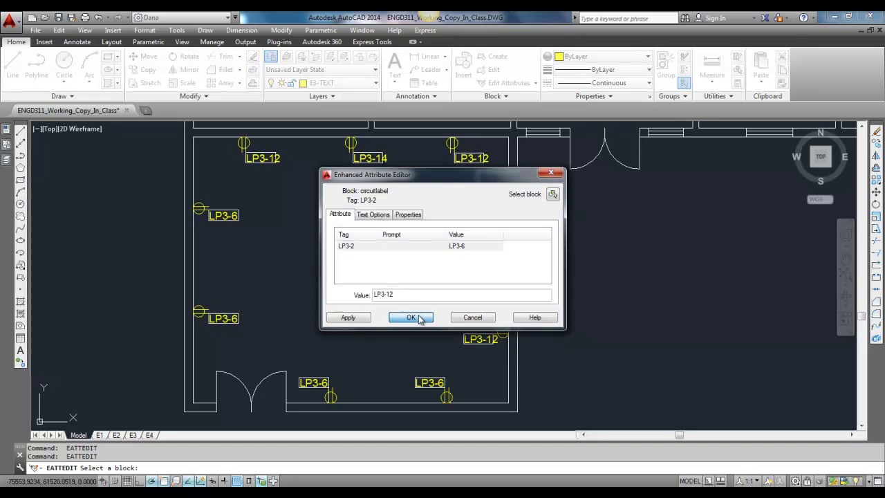
pyautogui.click(411, 317)
pyautogui.press('space')
pyautogui.click(434, 386)
pyautogui.press('Return')
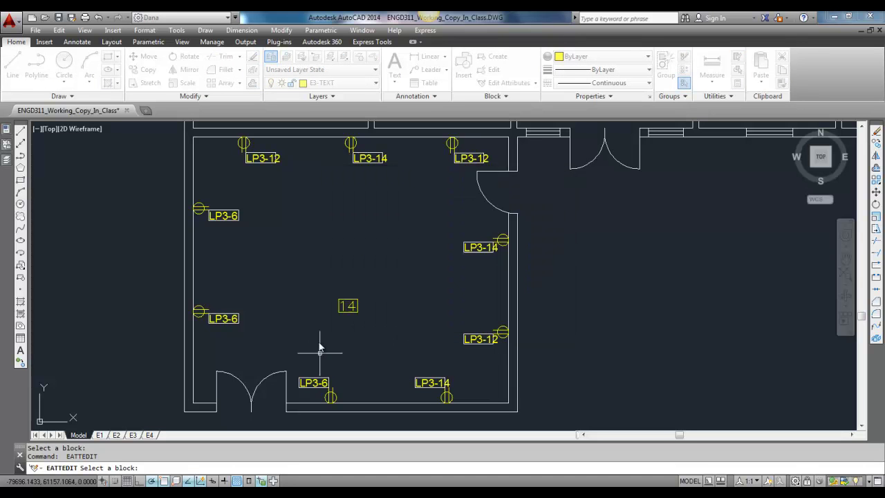
# Relabel the bottom-left outlet LP3-12 and lower left-wall outlet LP3-14, then select the upper left-wall label.
pyautogui.click(315, 384)
pyautogui.write('LP3-12')
pyautogui.press('Return')
pyautogui.click(239, 320)
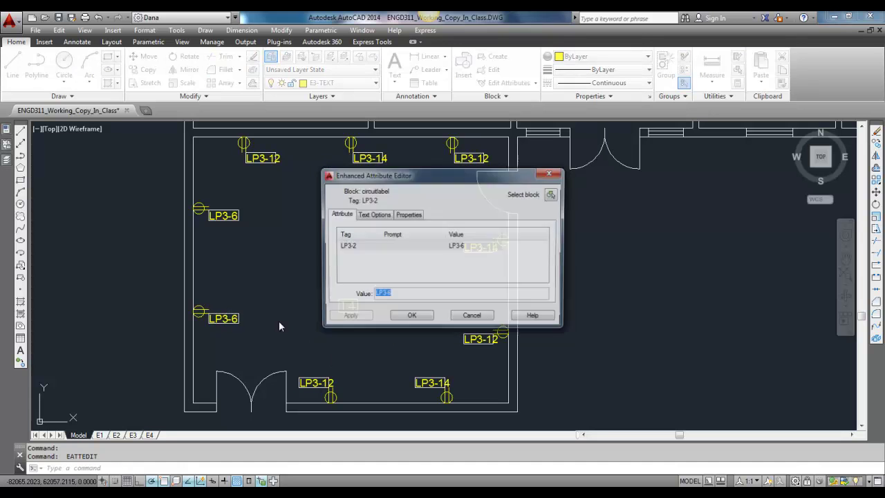
pyautogui.write('LP3-14')
pyautogui.press('Return')
pyautogui.click(220, 216)
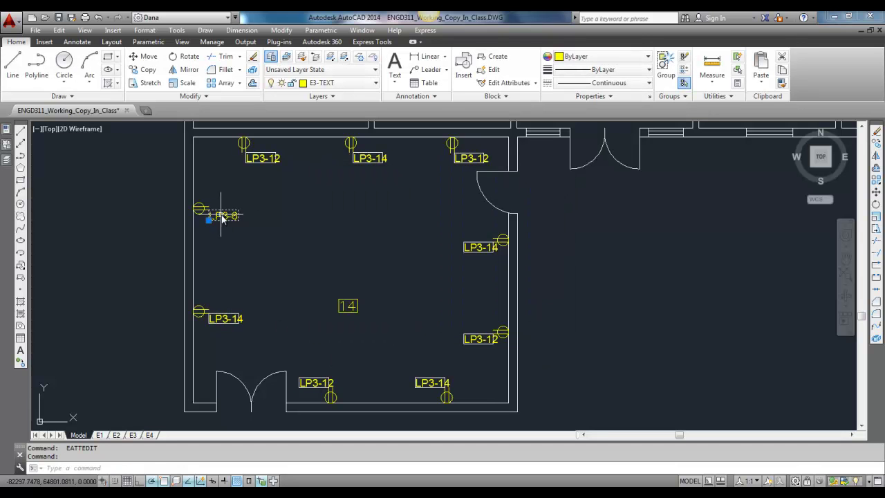
pyautogui.moveTo(221, 218)
pyautogui.mouseDown(button='middle')
pyautogui.moveTo(241, 225)
pyautogui.moveTo(233, 249)
pyautogui.mouseUp(button='middle')
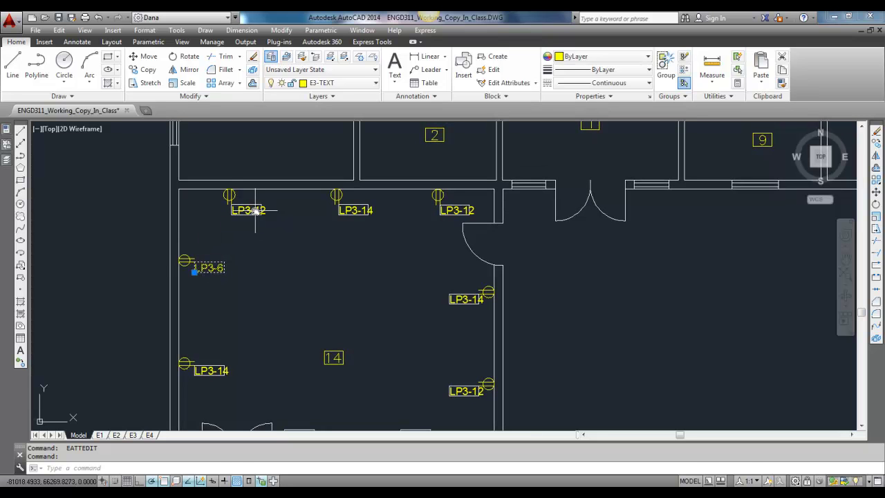
pyautogui.scroll(-2, 294, 245)
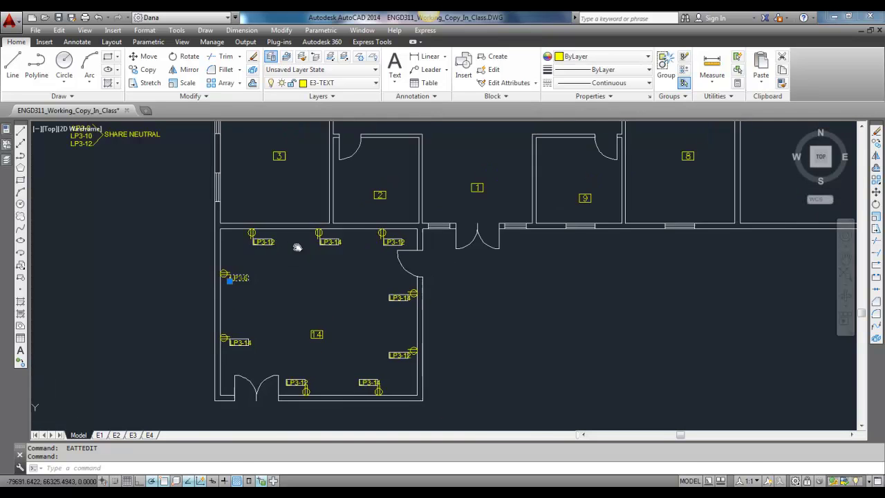
pyautogui.moveTo(297, 248); pyautogui.dragTo(290, 268, button='middle')
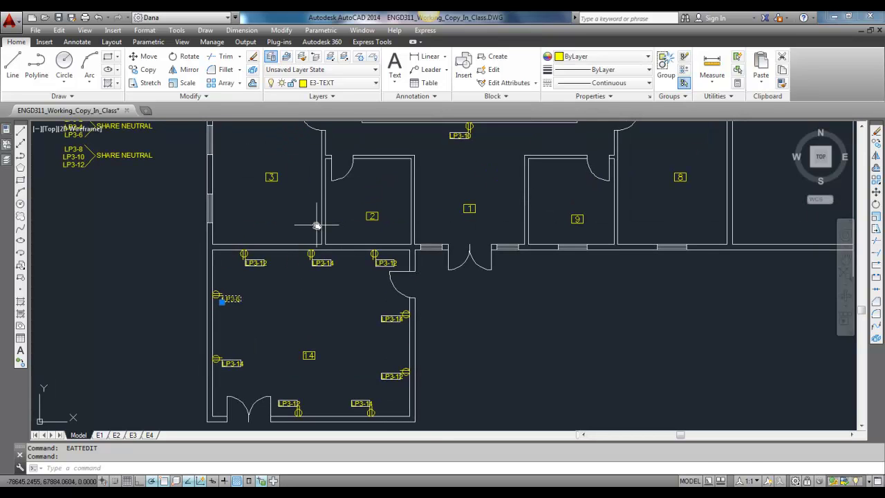
pyautogui.moveTo(294, 197)
pyautogui.mouseDown(button='middle')
pyautogui.moveTo(302, 239)
pyautogui.moveTo(289, 255)
pyautogui.mouseUp(button='middle')
pyautogui.moveTo(184, 251)
pyautogui.mouseDown(button='middle')
pyautogui.moveTo(211, 249)
pyautogui.moveTo(196, 161)
pyautogui.mouseUp(button='middle')
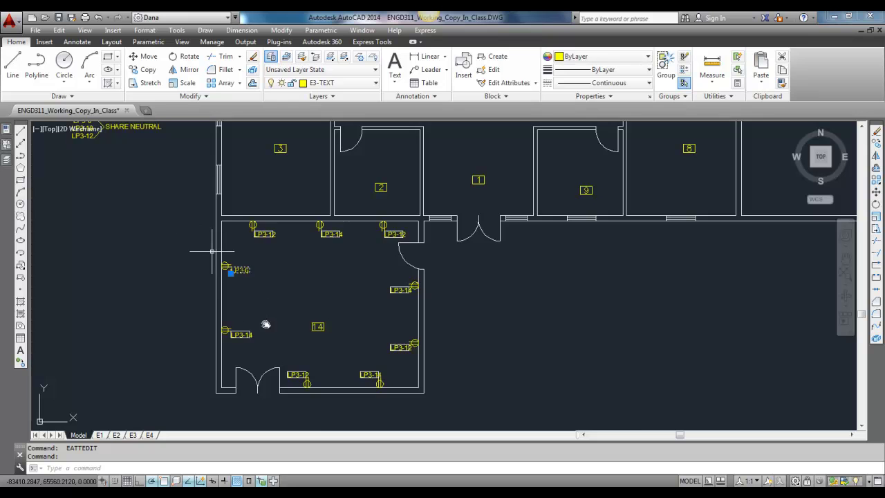
pyautogui.scroll(6, 297, 372)
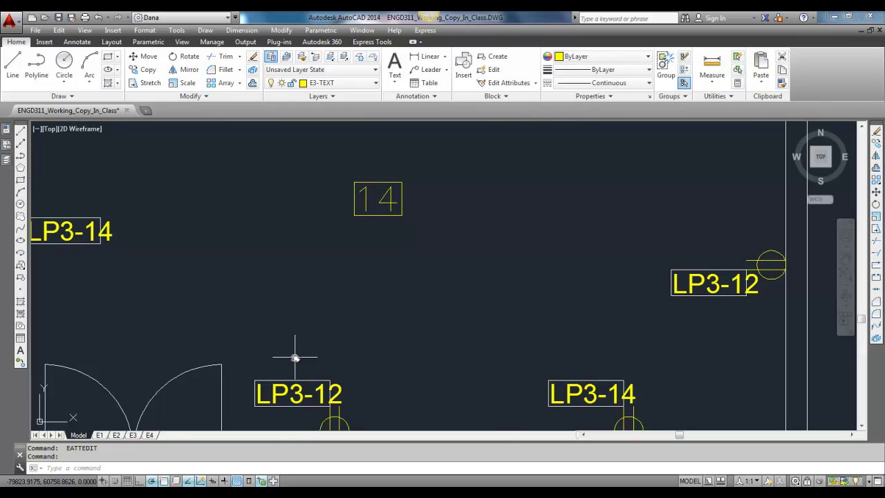
pyautogui.scroll(-6, 295, 359)
pyautogui.scroll(2, 282, 316)
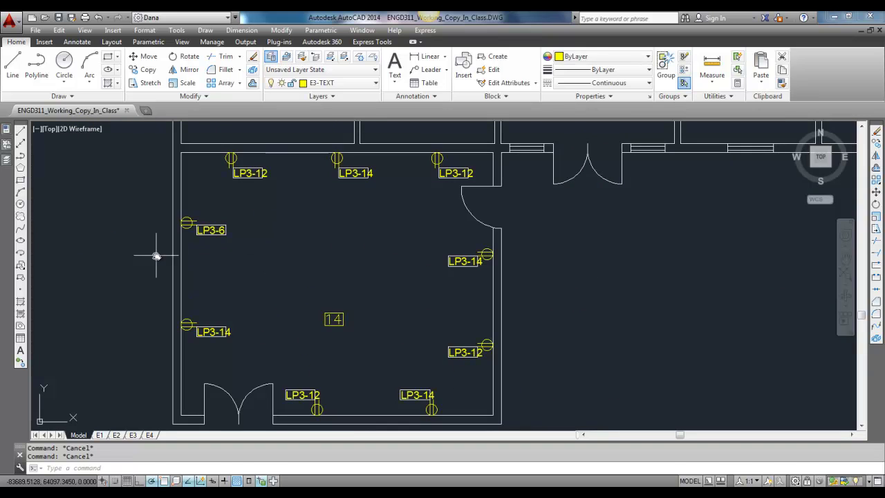
pyautogui.scroll(-3, 147, 249)
pyautogui.moveTo(146, 248); pyautogui.dragTo(290, 256, button='middle')
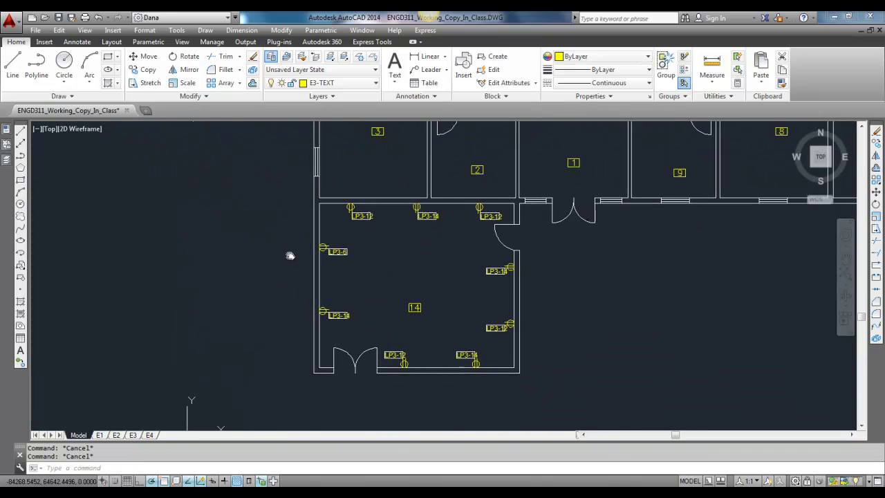